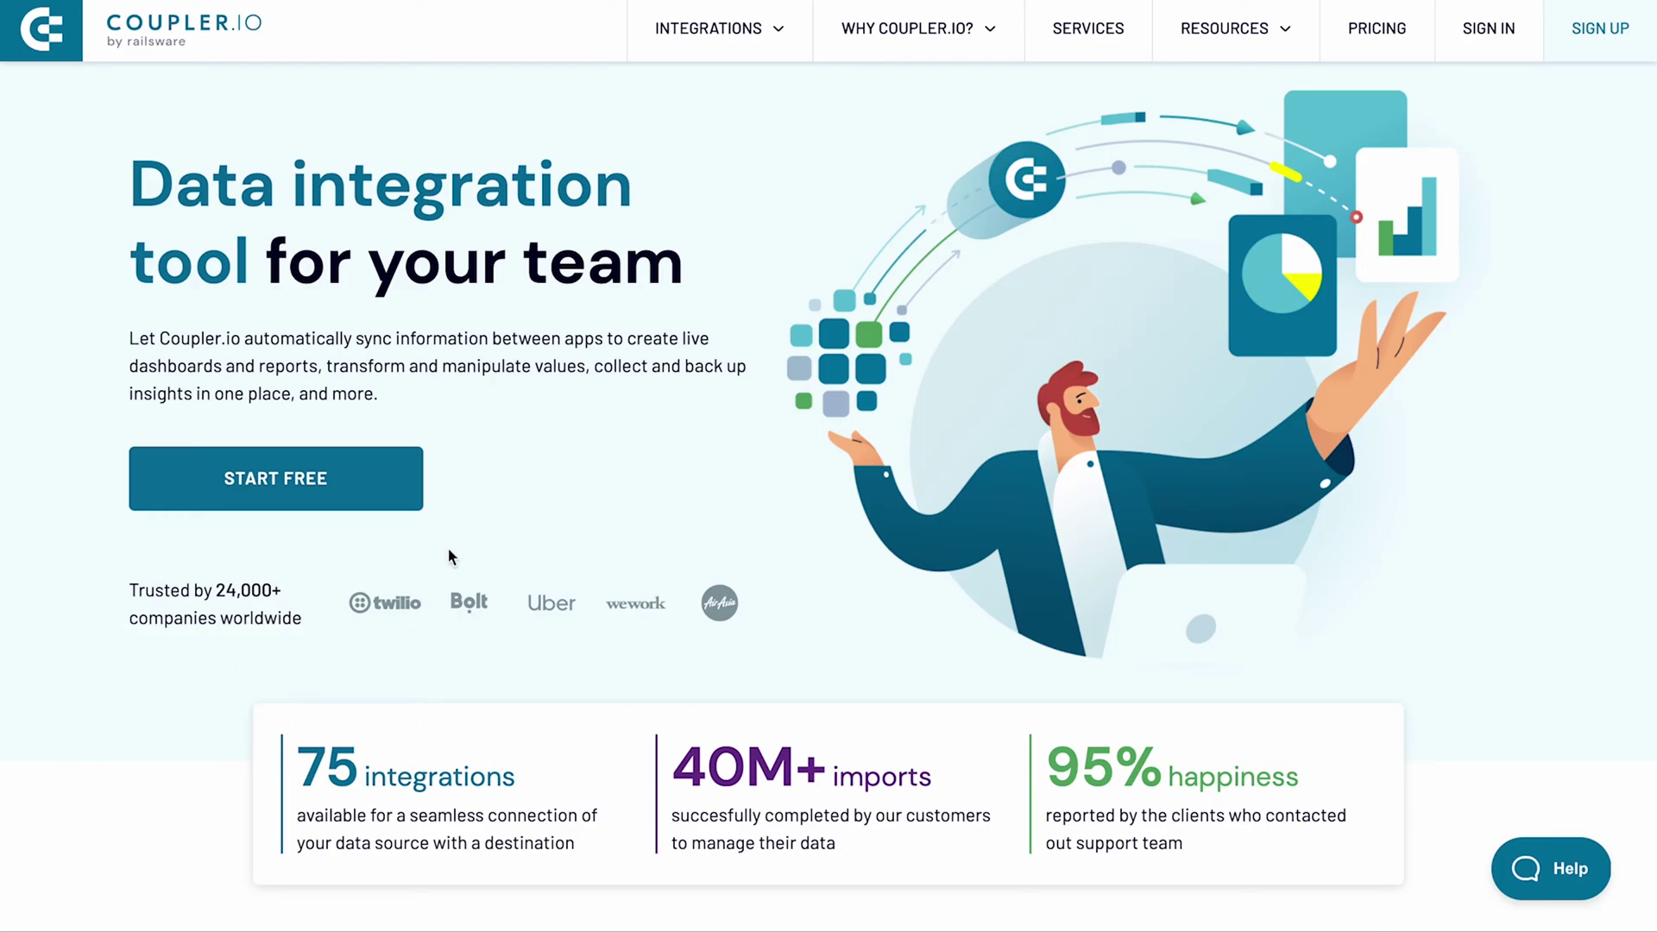
Create a free Coupler.io account with a Google account and dismiss the intro video
click(354, 484)
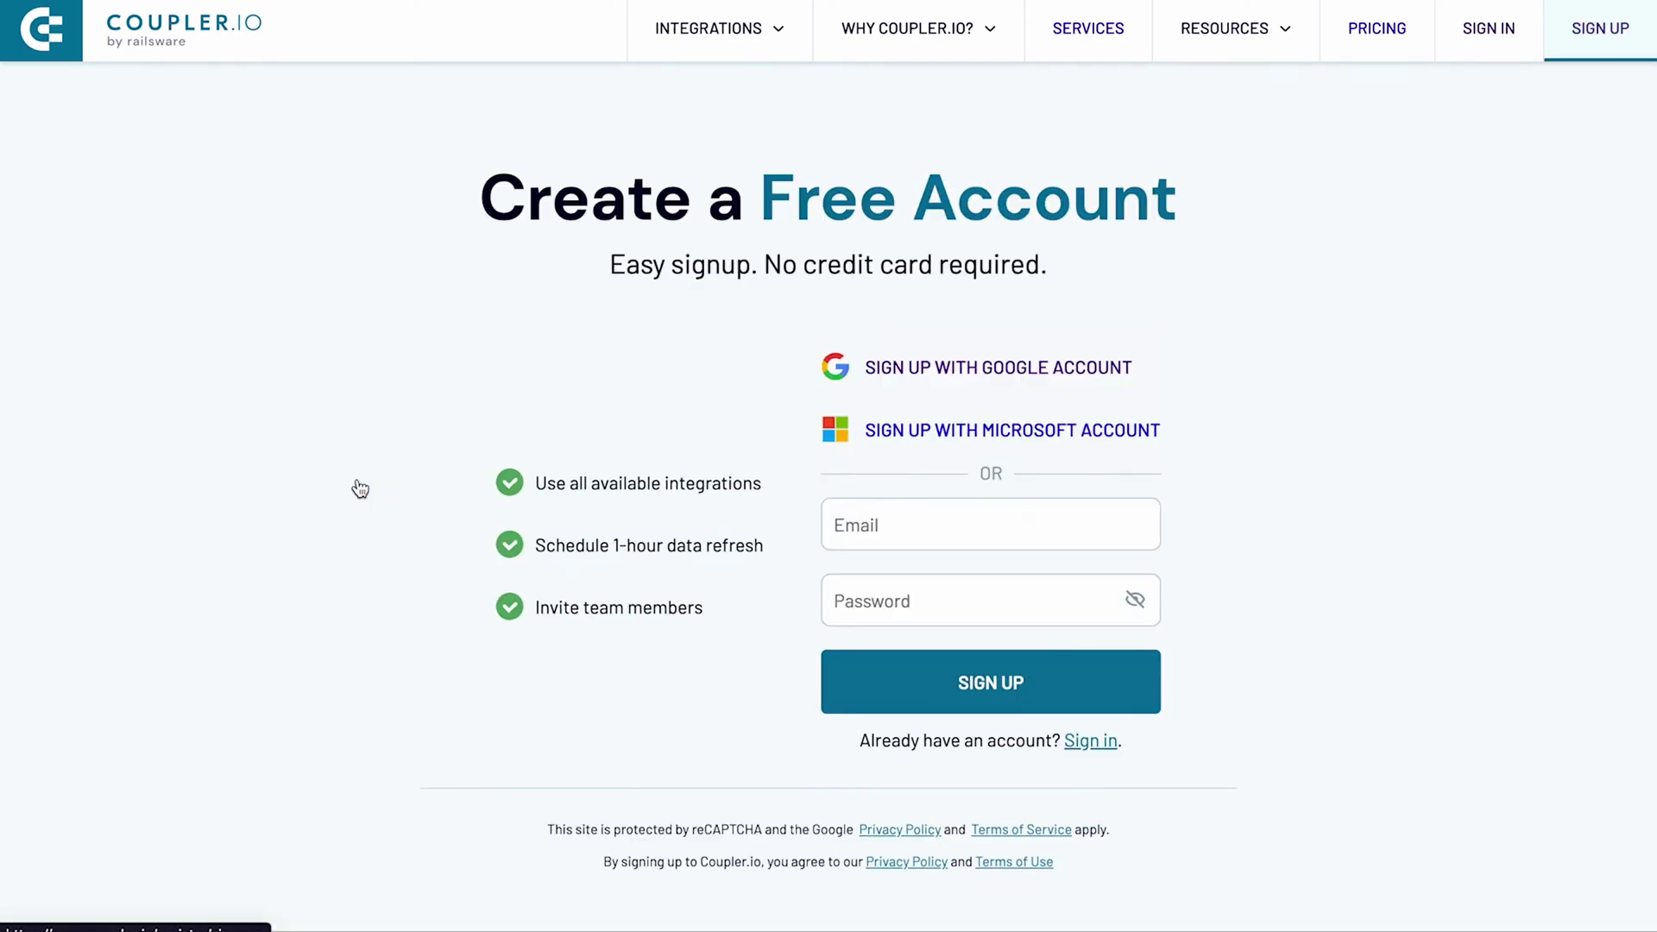
click(906, 371)
click(811, 544)
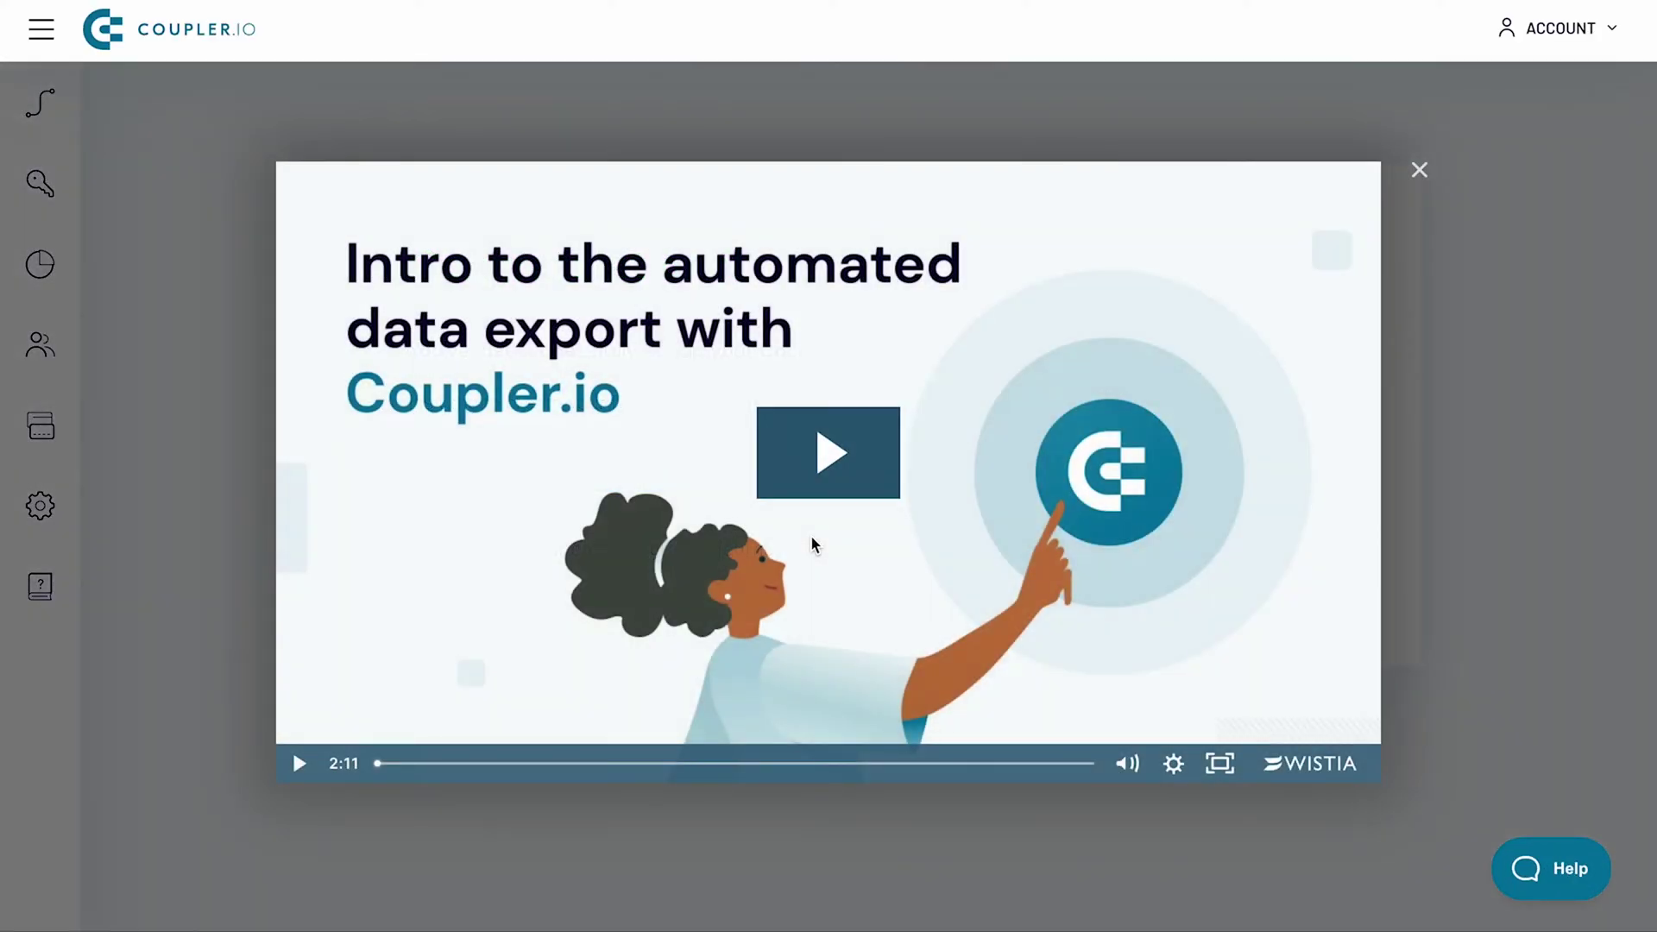
click(1422, 173)
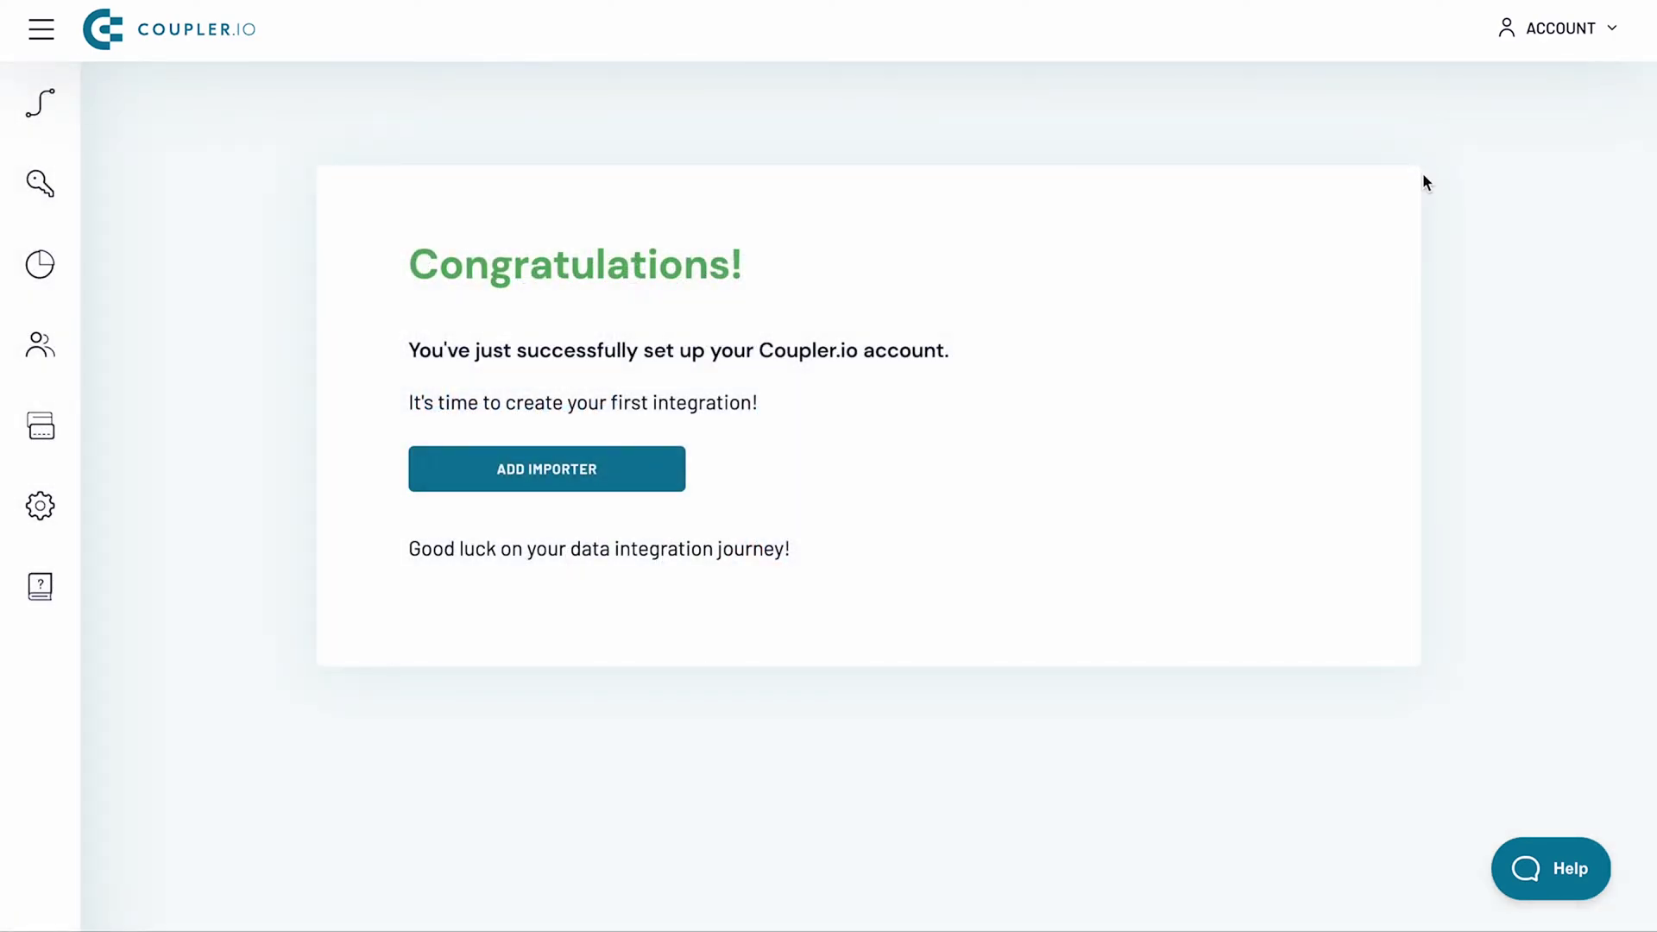
Add a new importer with Microsoft Excel as source and BigQuery as destination
click(618, 477)
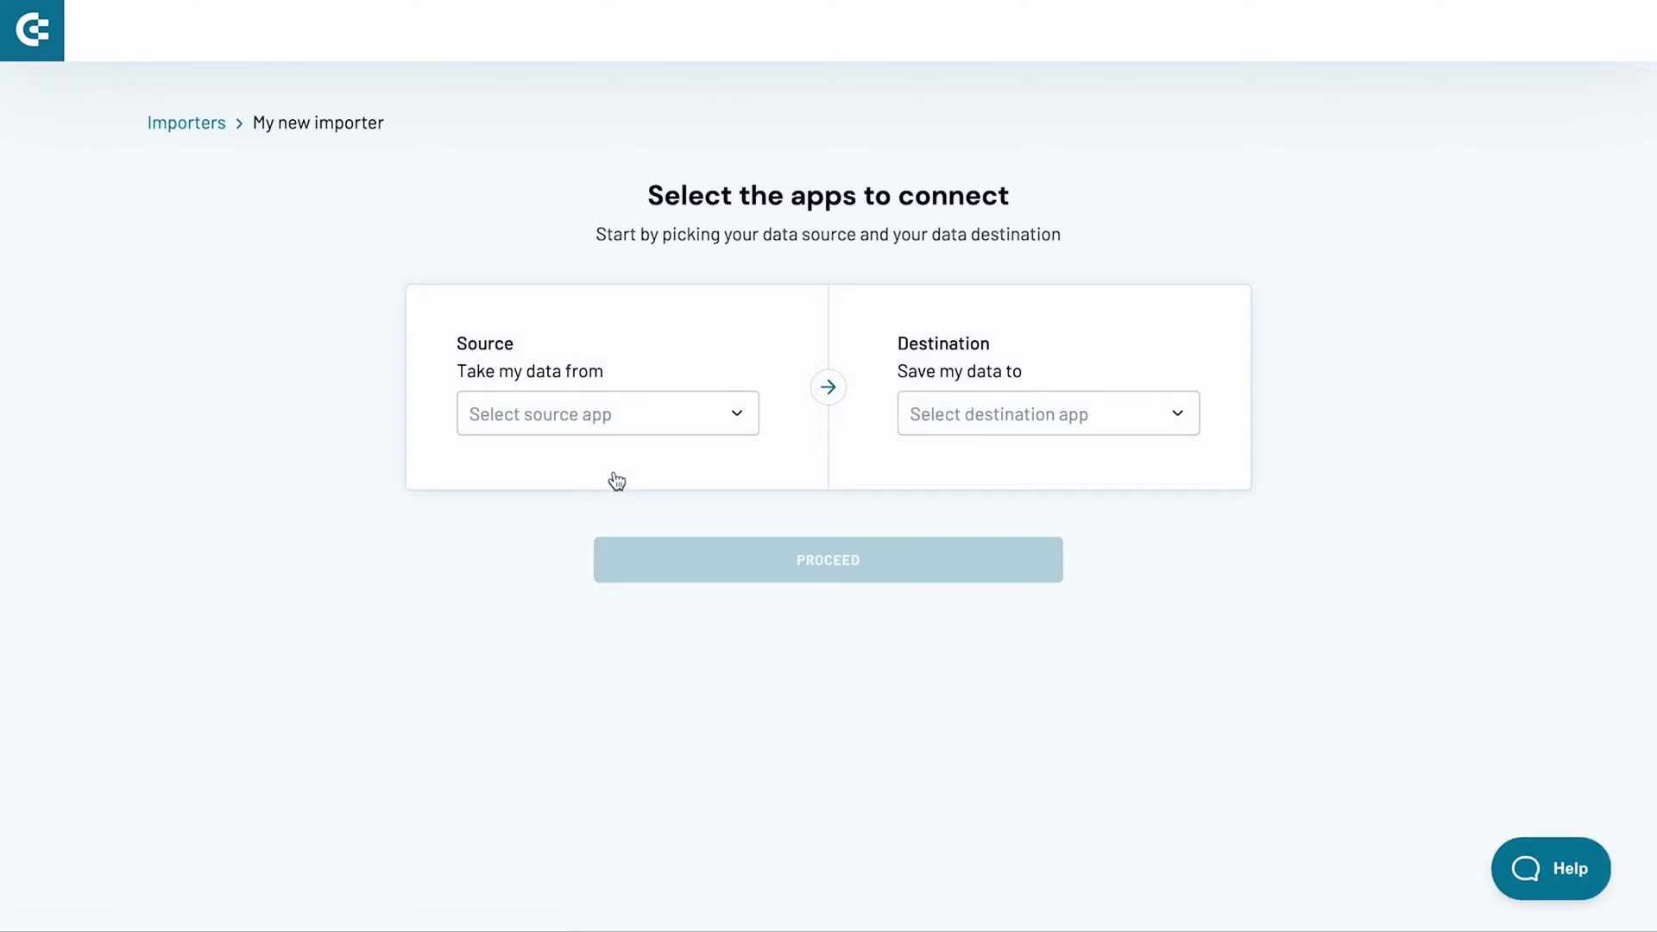
click(613, 417)
scroll(596, 618, down, 5)
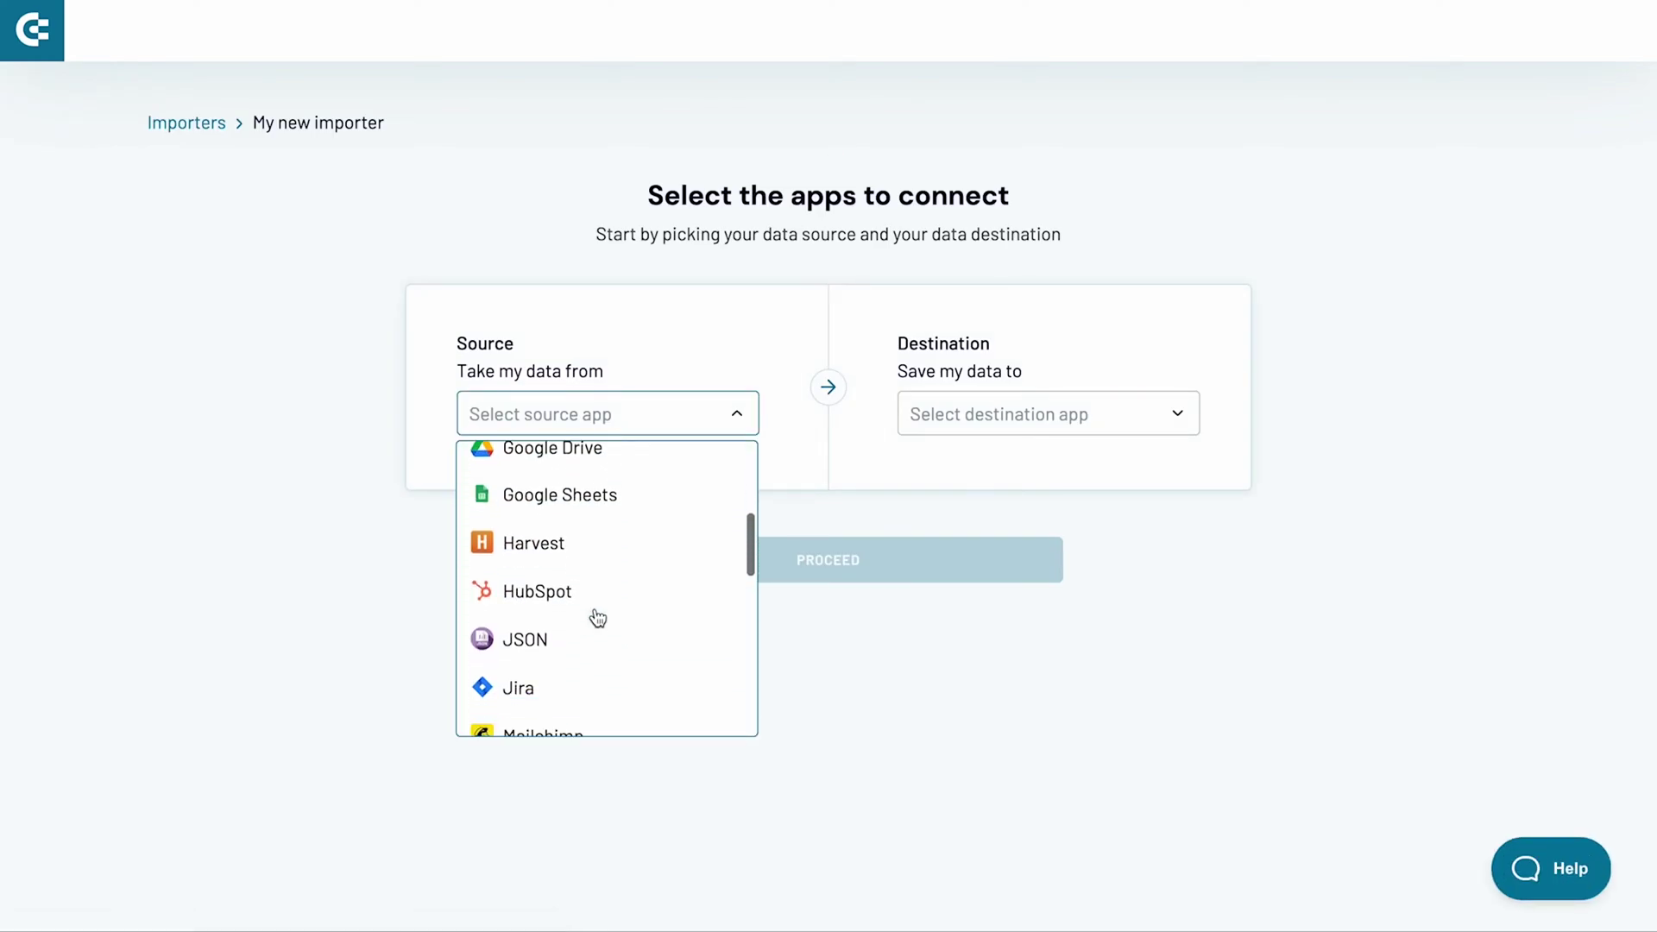
click(595, 618)
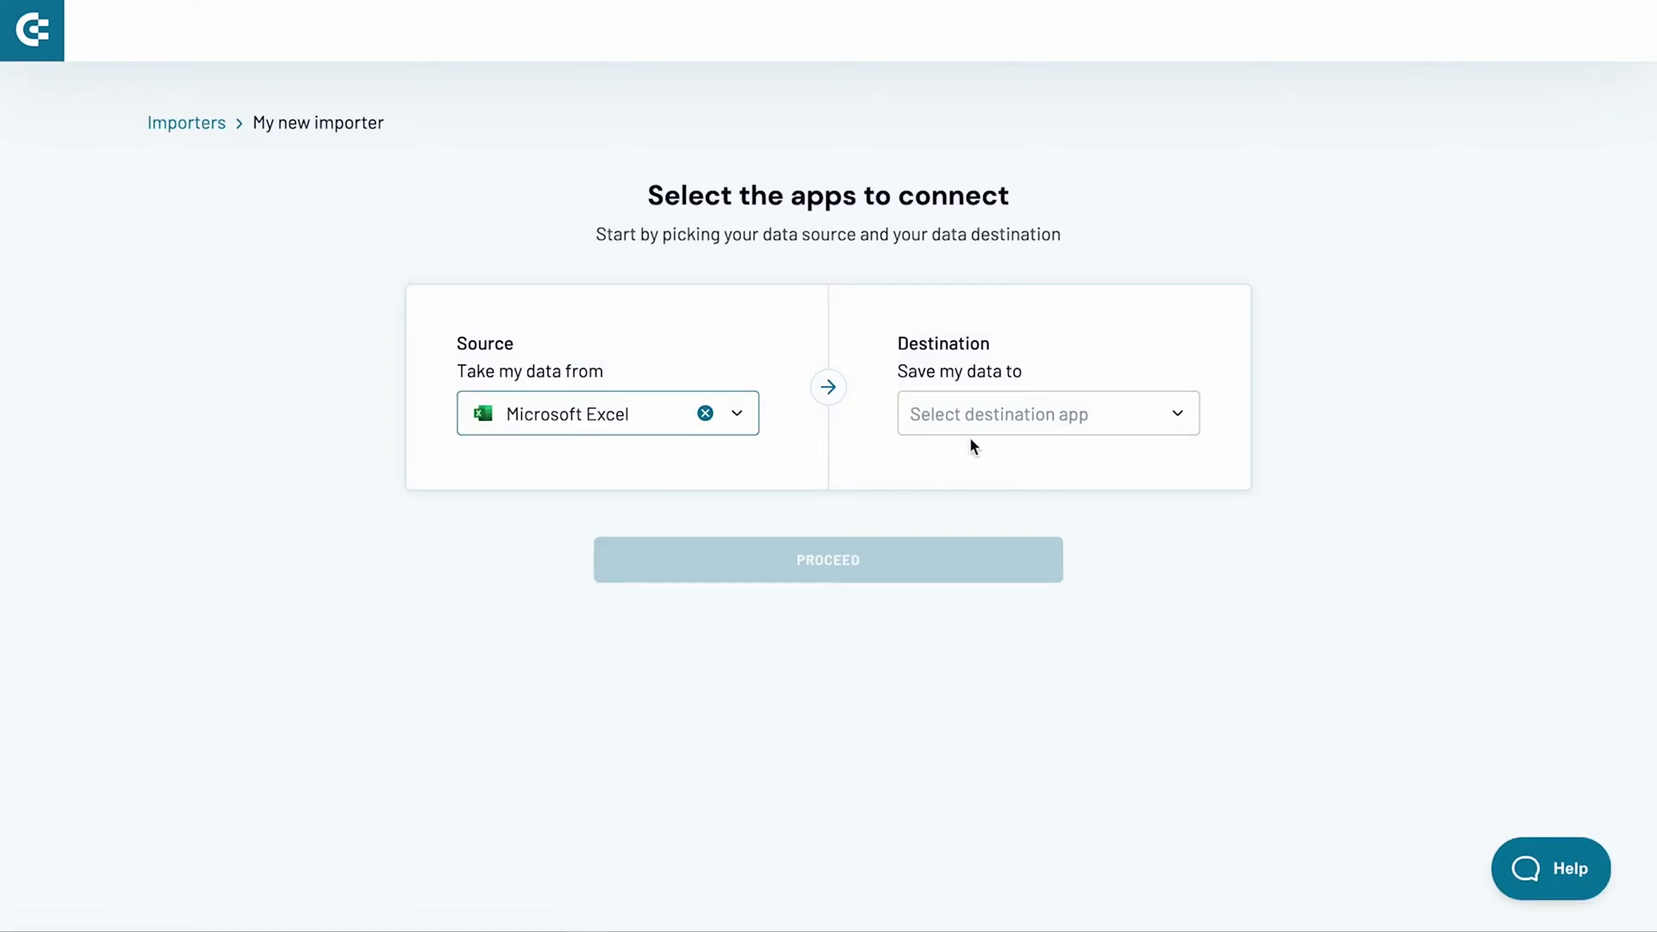
click(1017, 418)
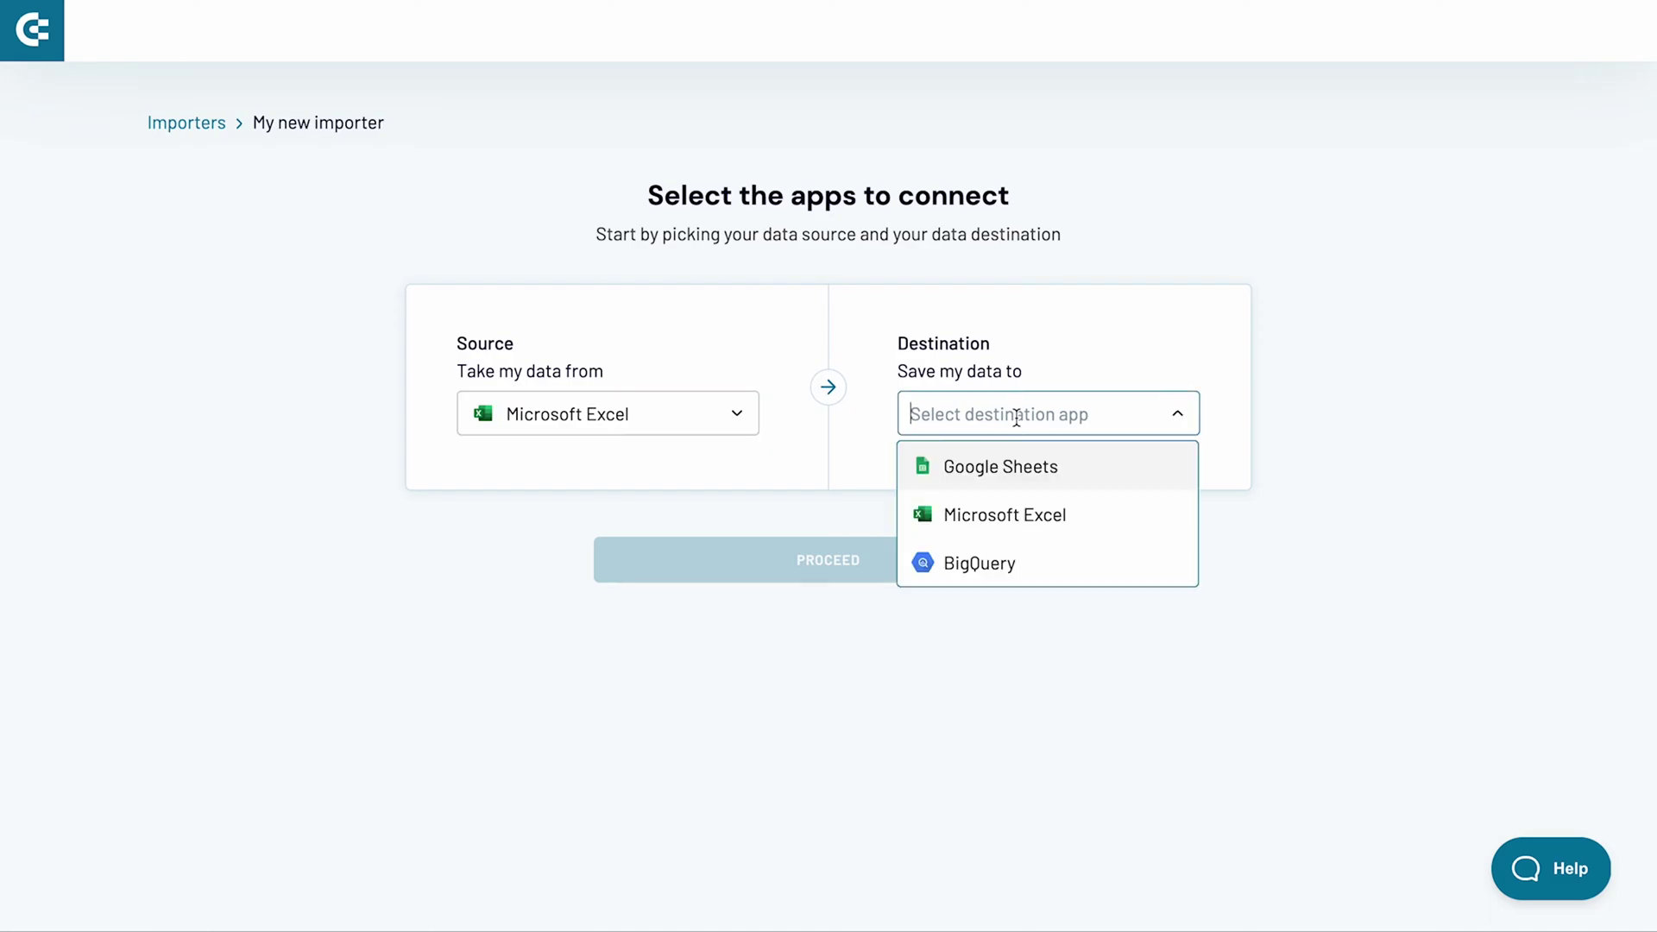
click(1008, 567)
click(890, 562)
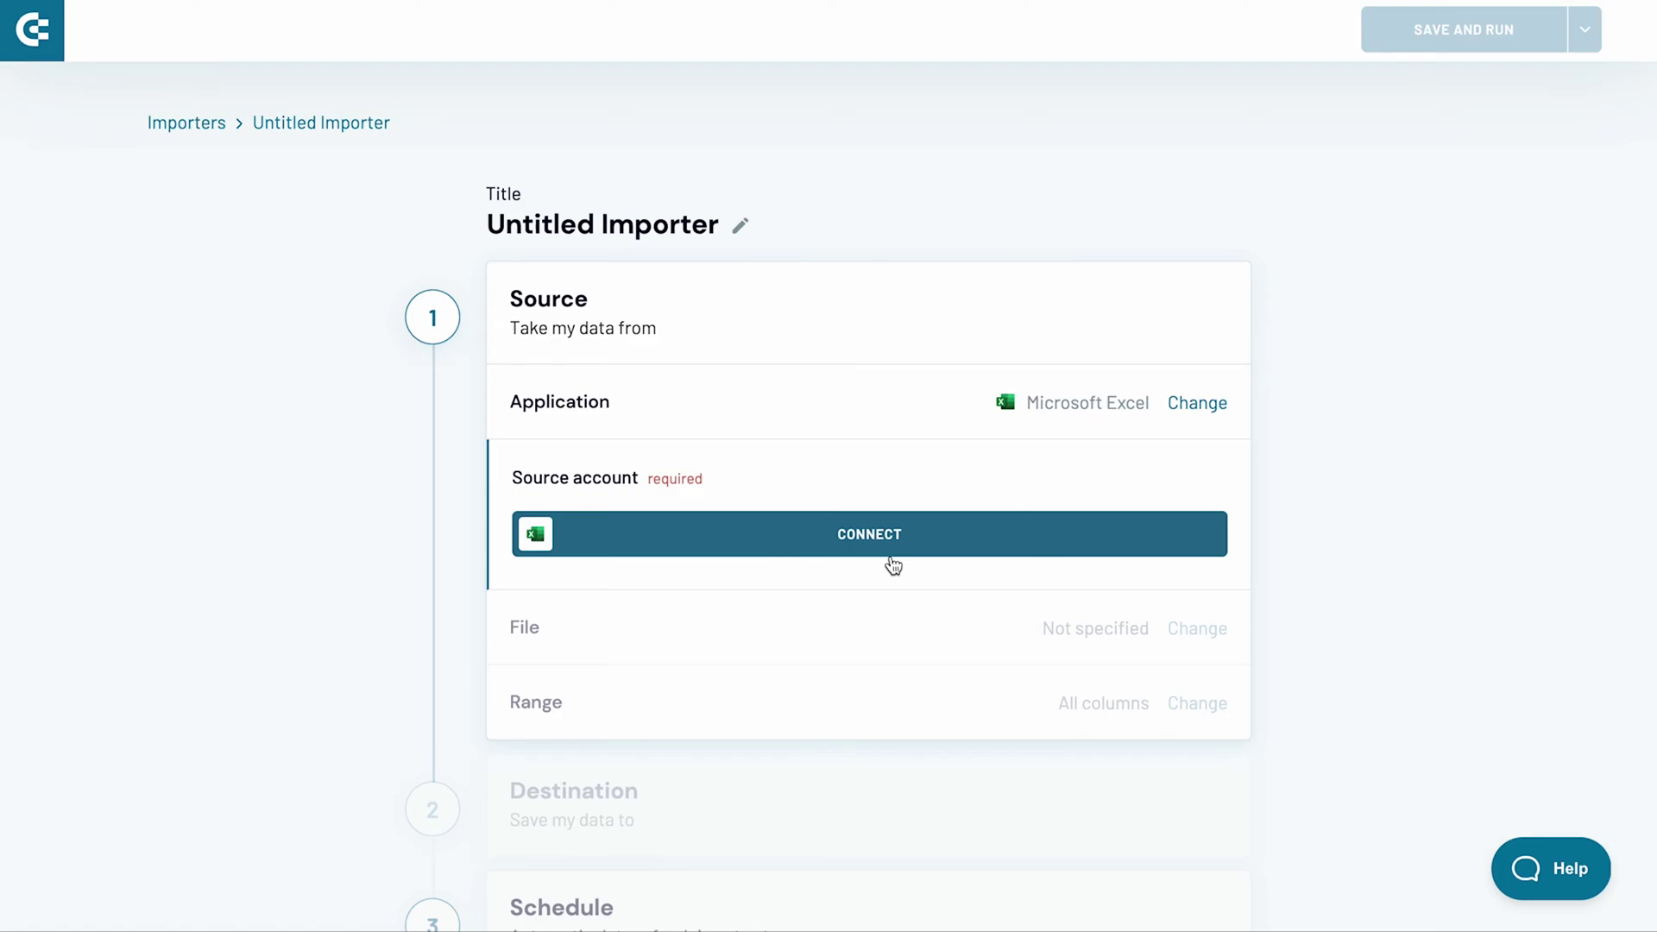
Rename the importer to 'Pipedrive Deals' and sign in with a Microsoft account for Excel
click(740, 225)
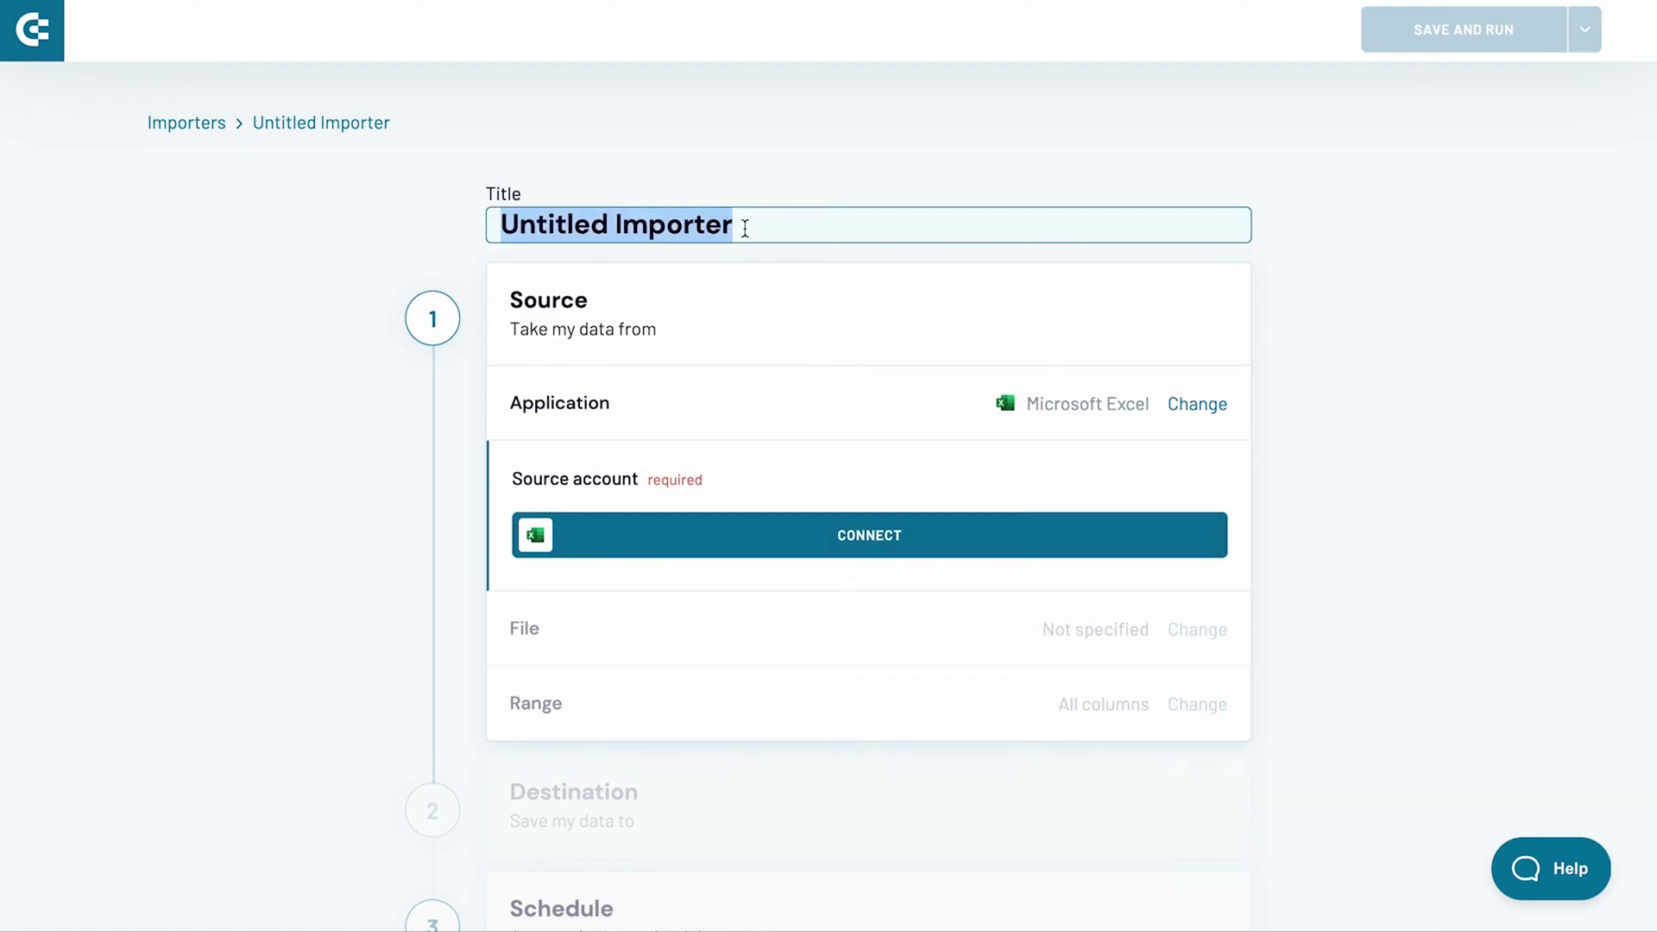
text(Pipedrive D)
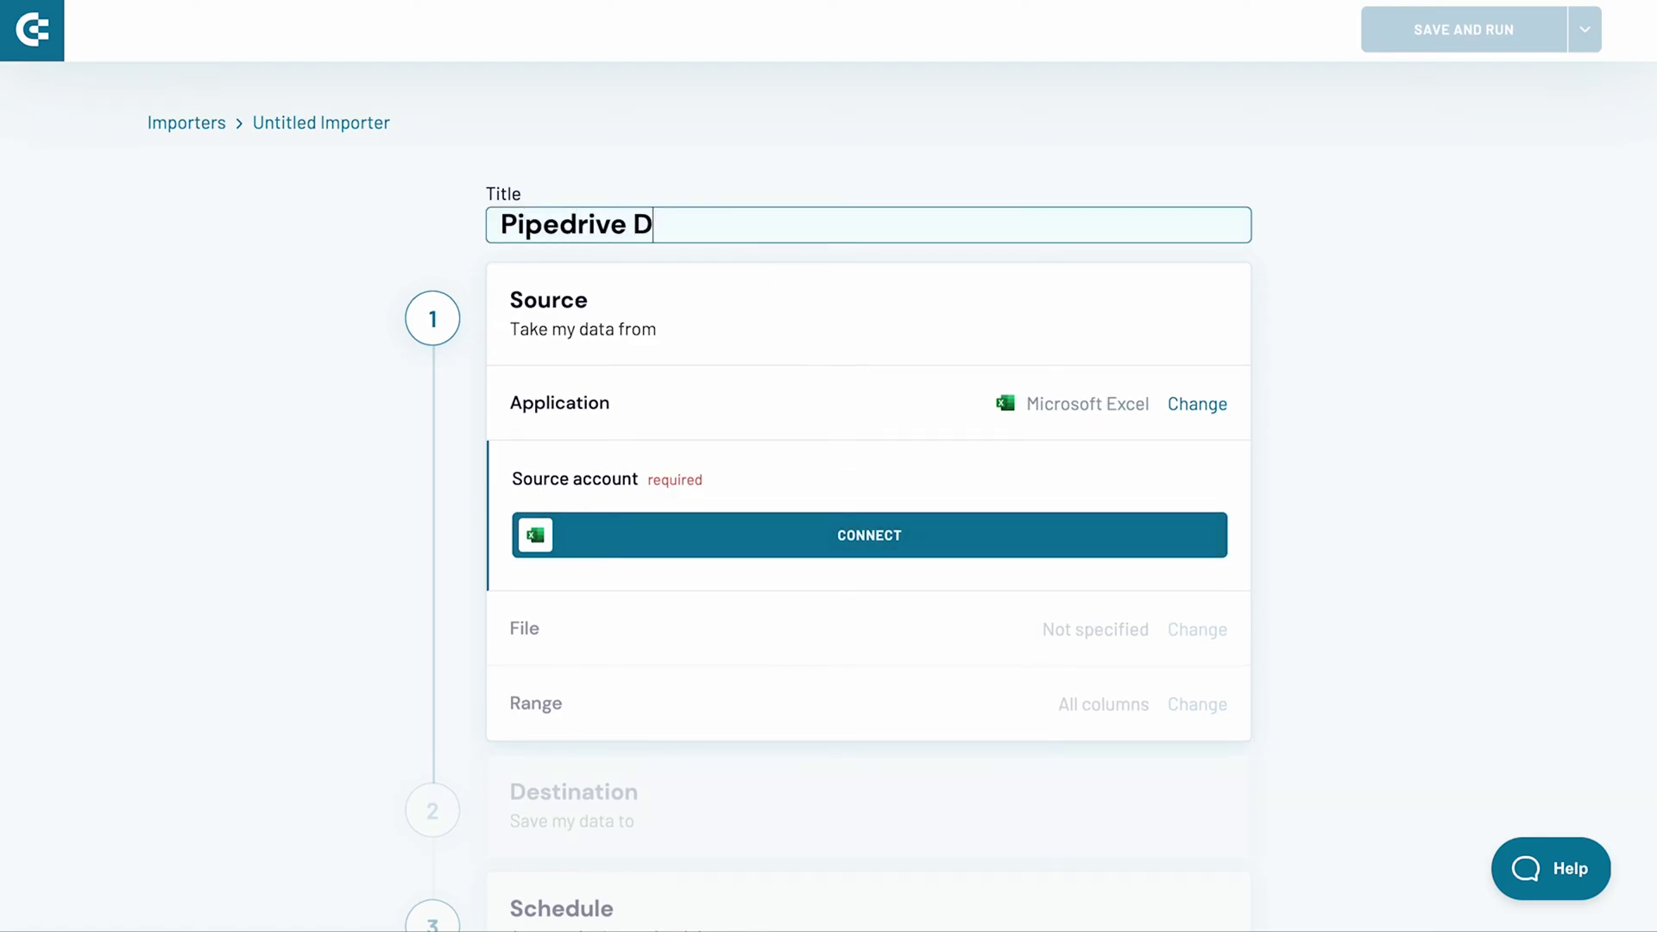
text(eals)
key(Return)
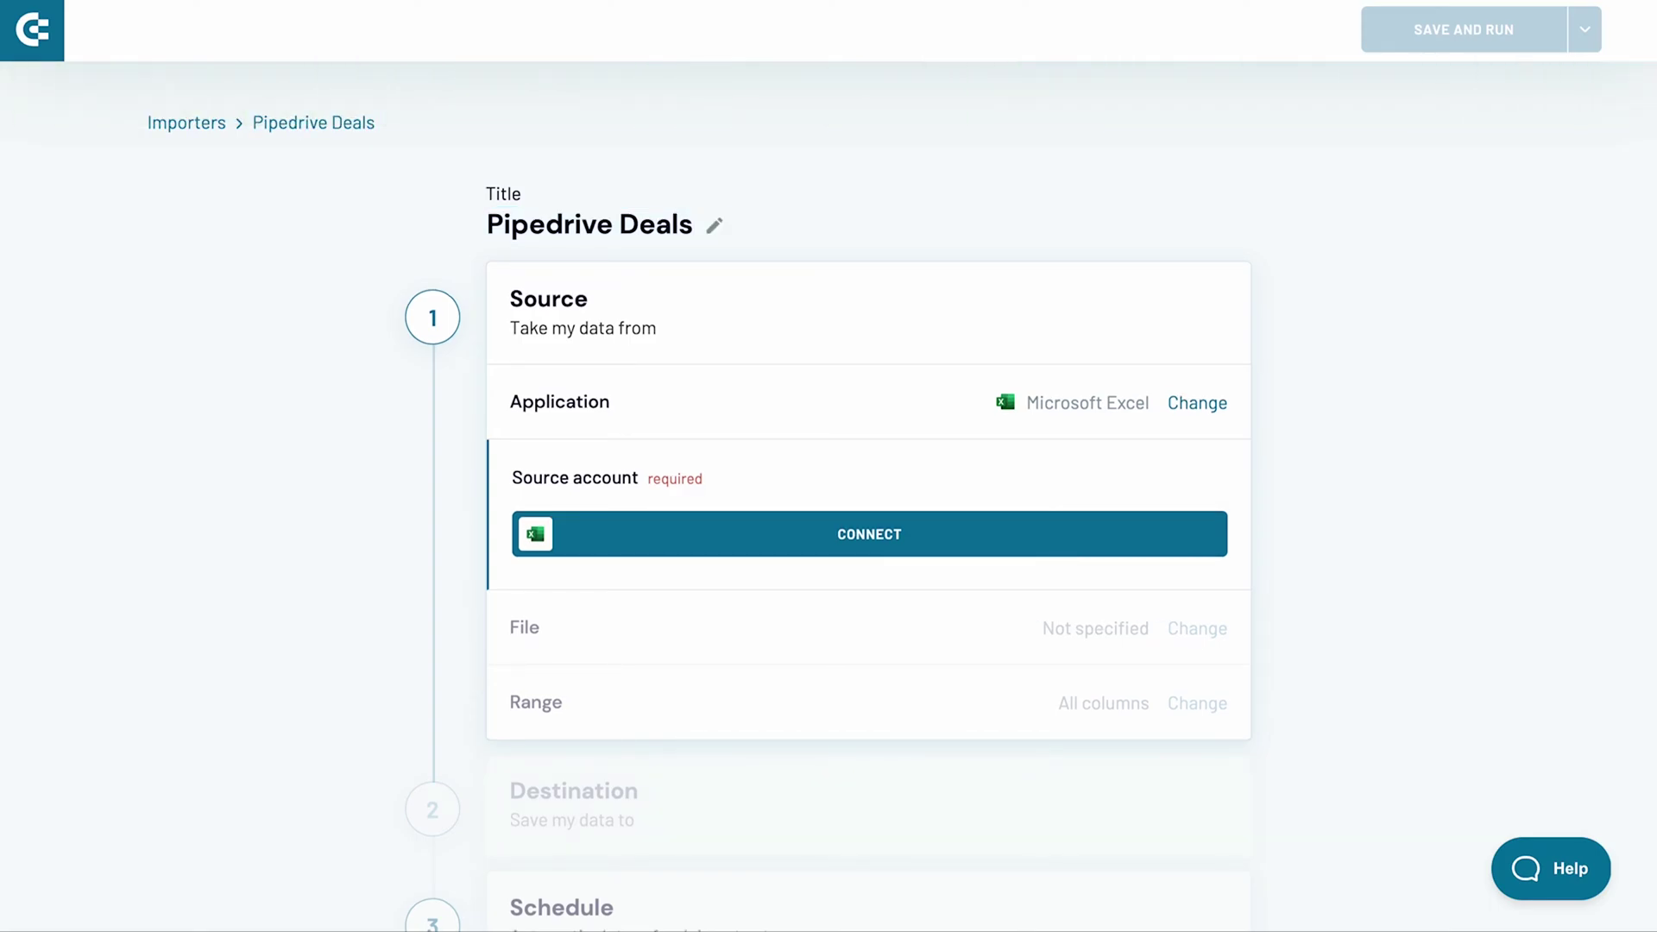
click(833, 540)
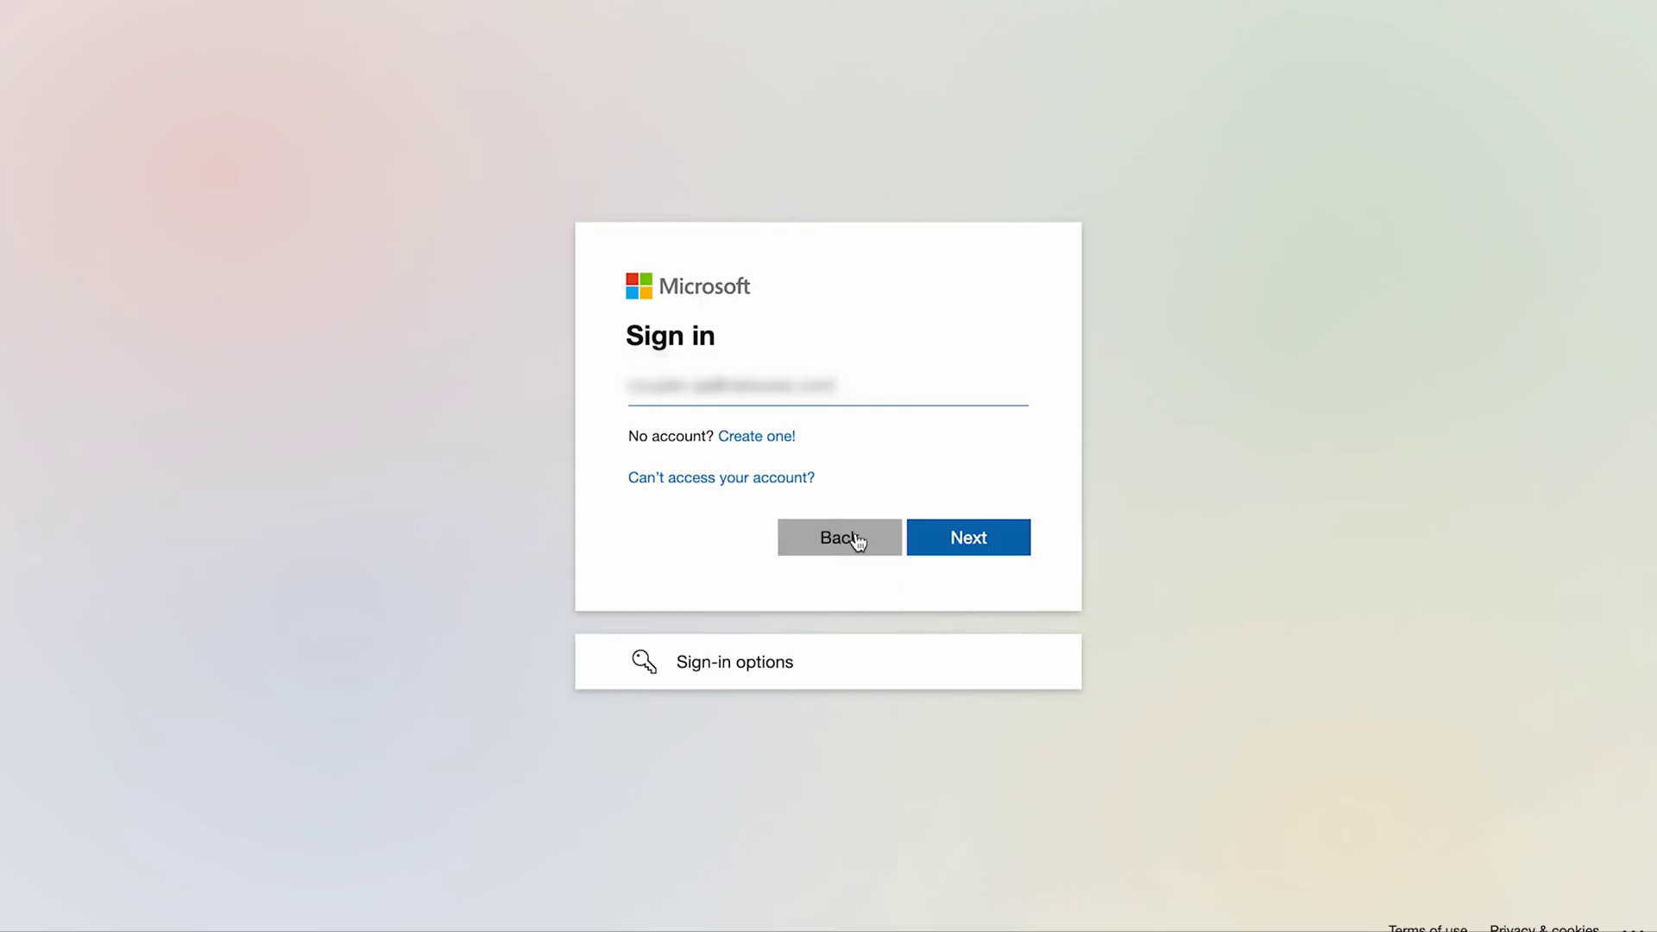
click(948, 544)
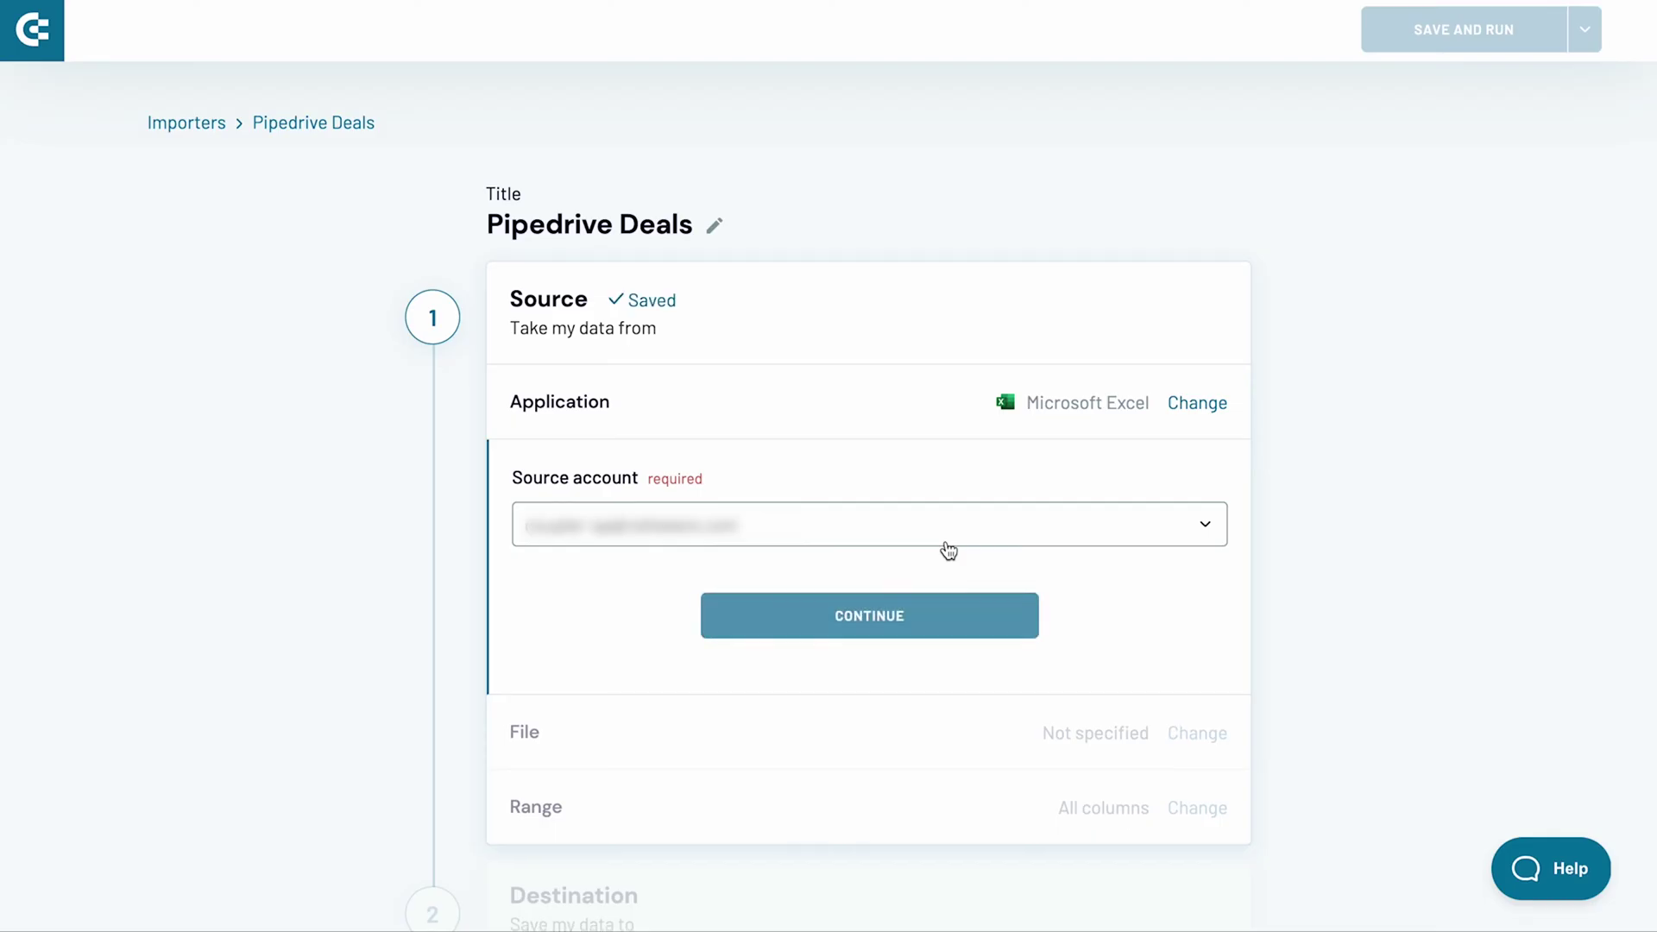
Save the Microsoft account and pick Pipedrive Import.xlsx from the OneDrive tutorials folder
click(902, 614)
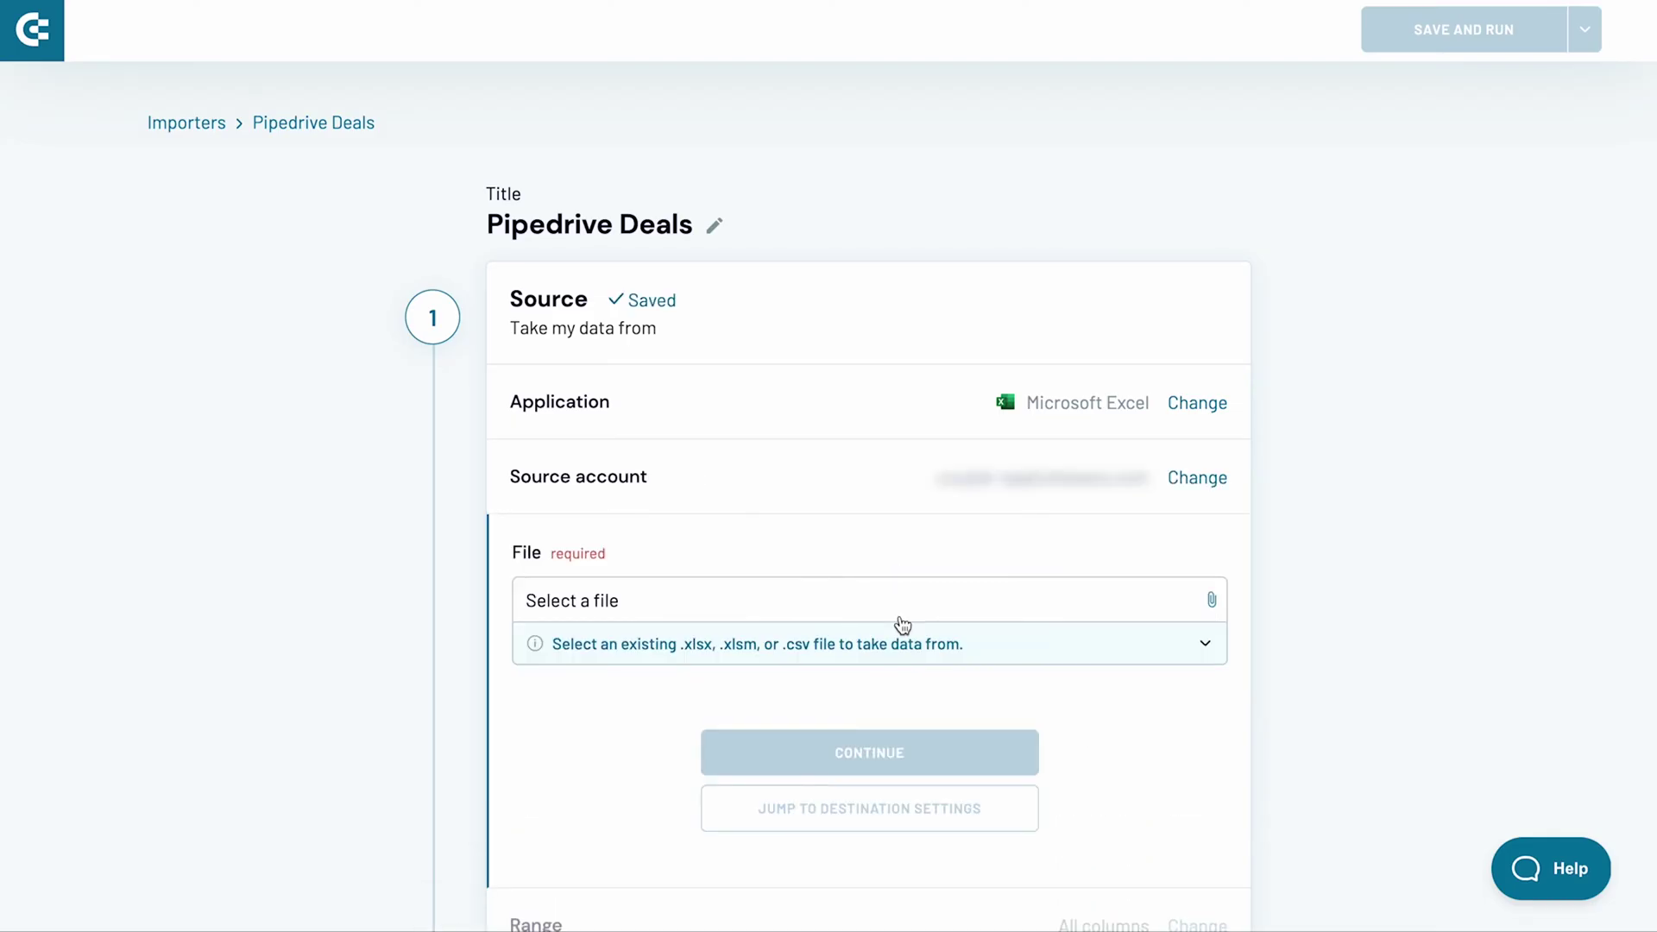
click(901, 623)
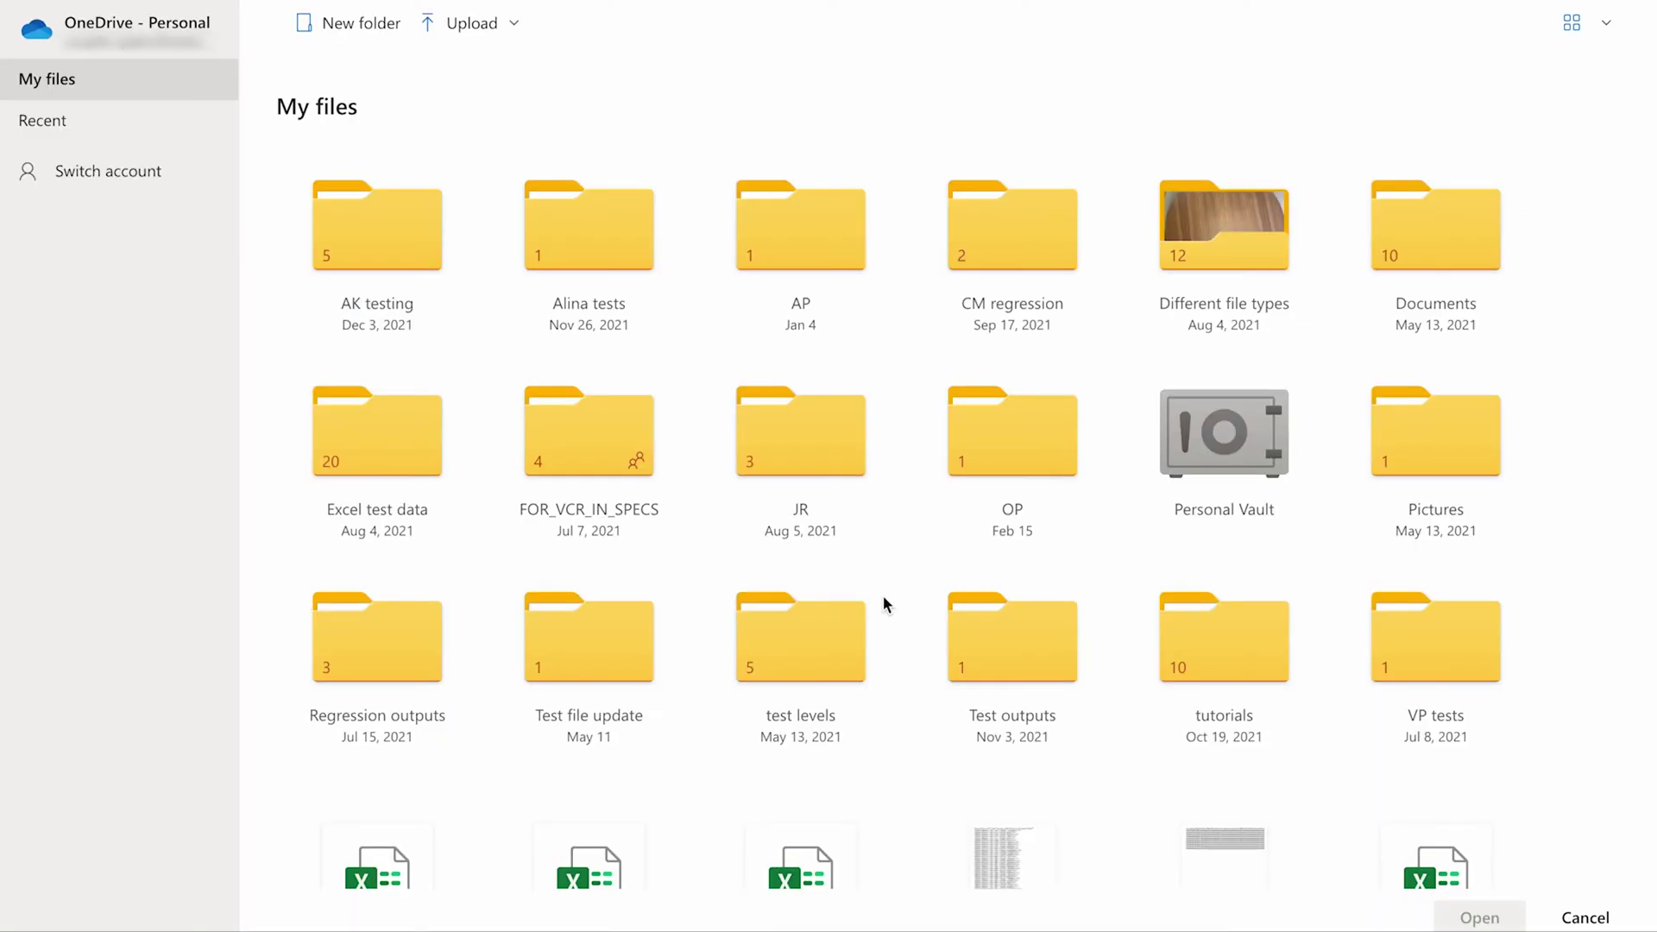
click(1222, 618)
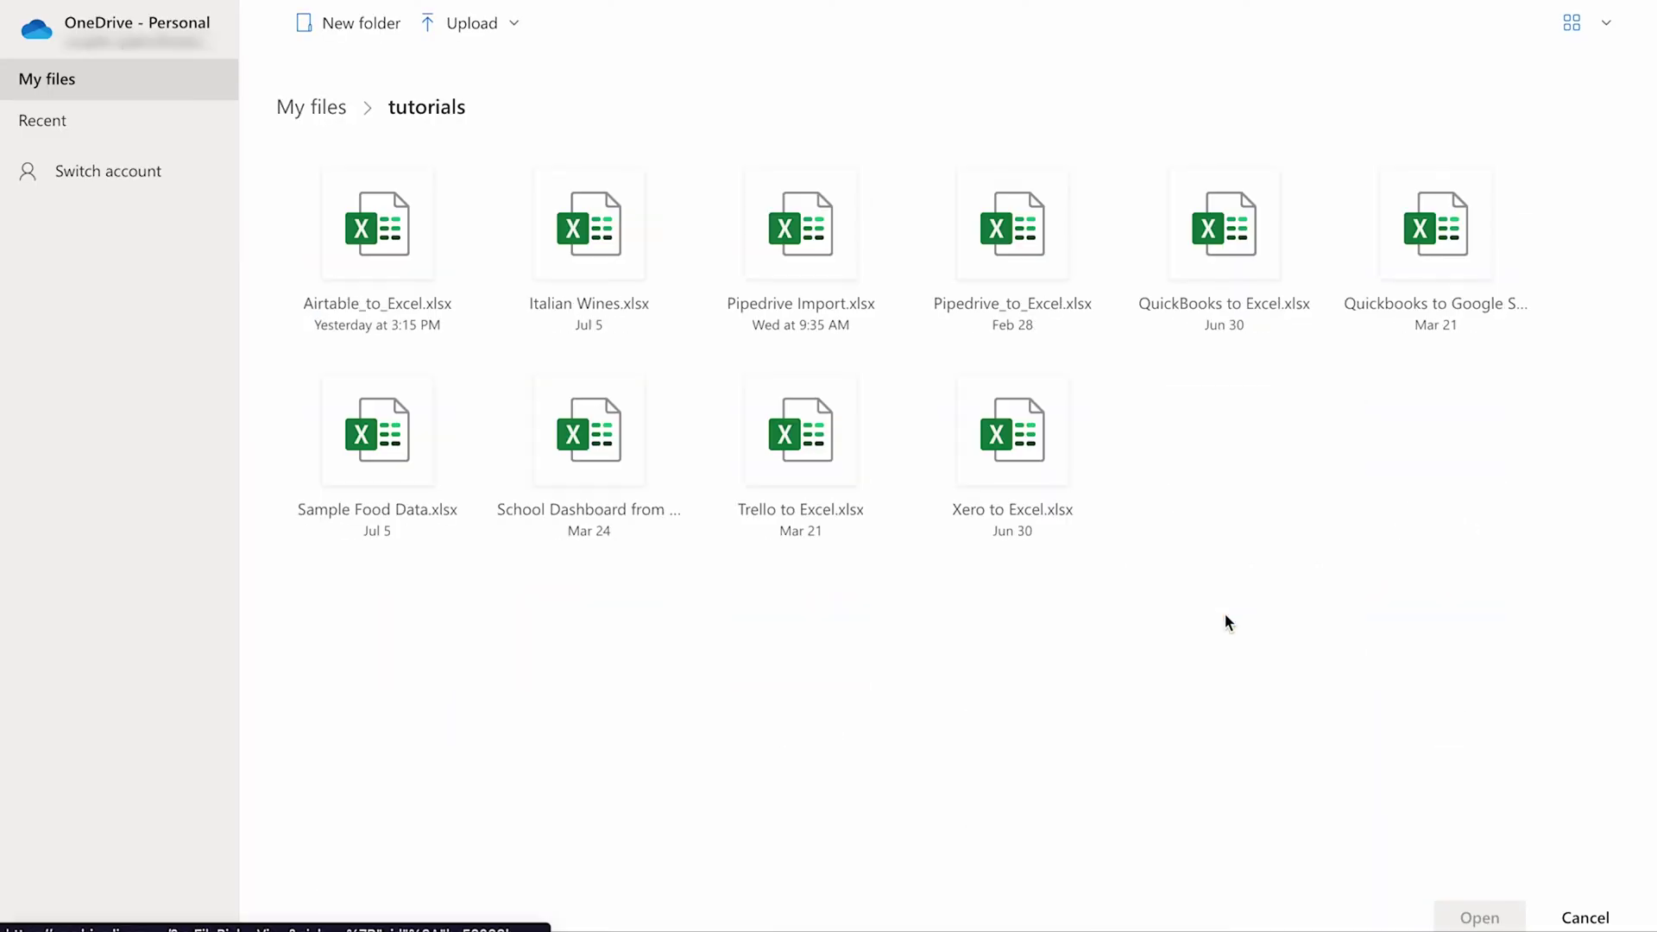
click(885, 169)
click(1467, 917)
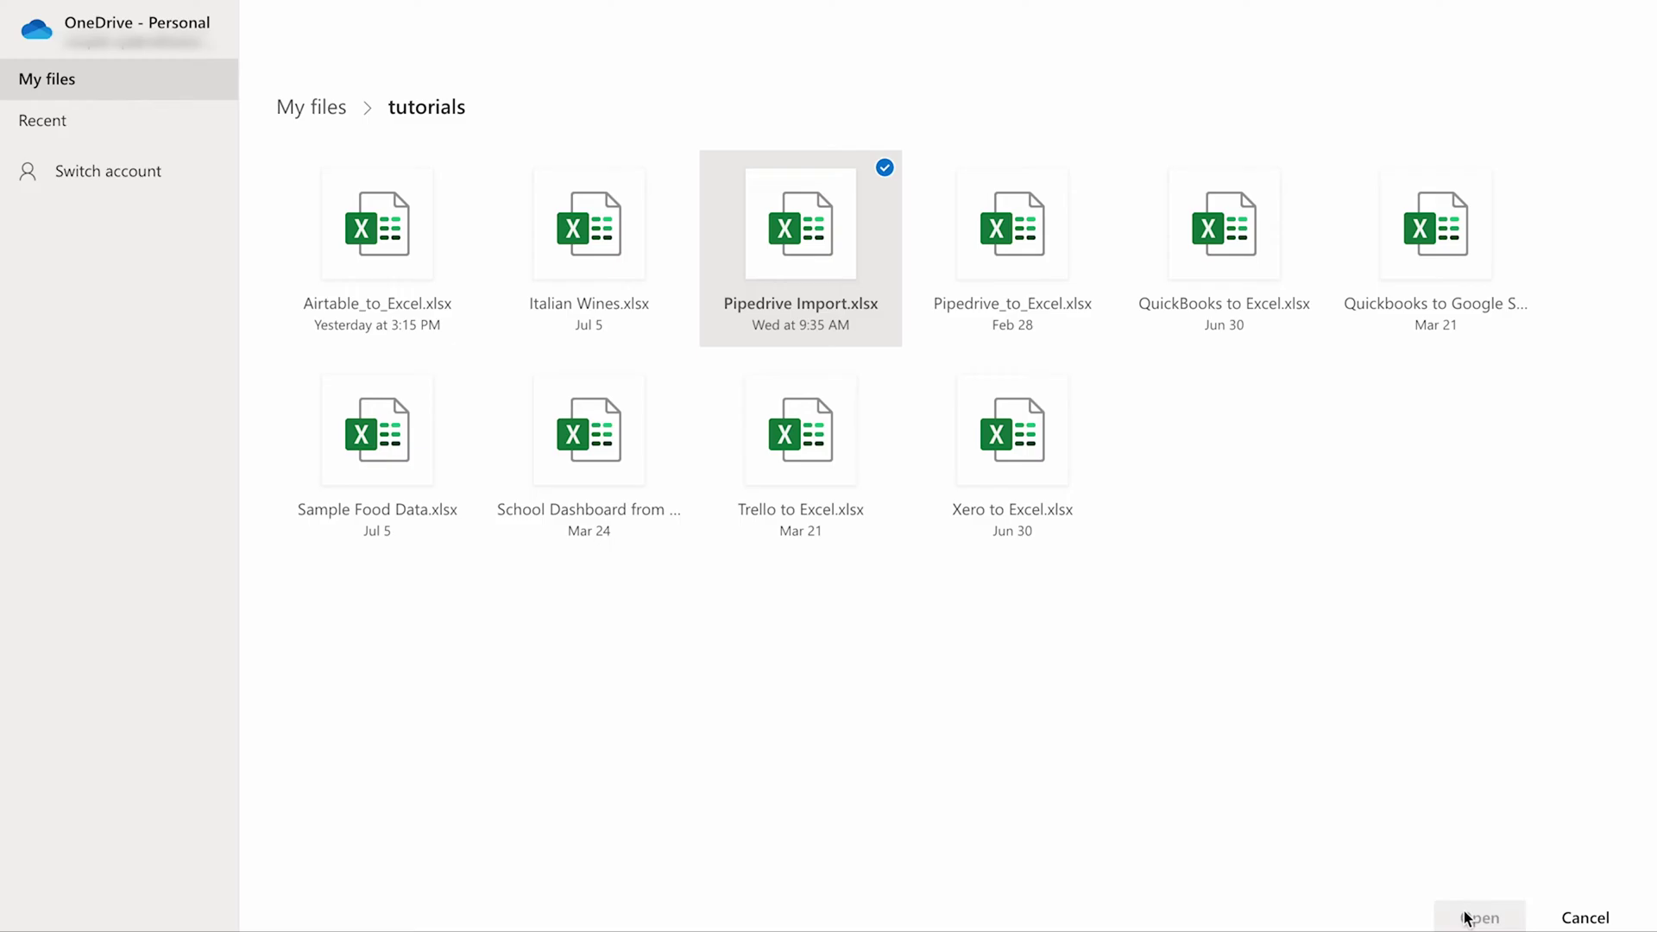
Choose the workbook's Deals sheet for import
click(947, 746)
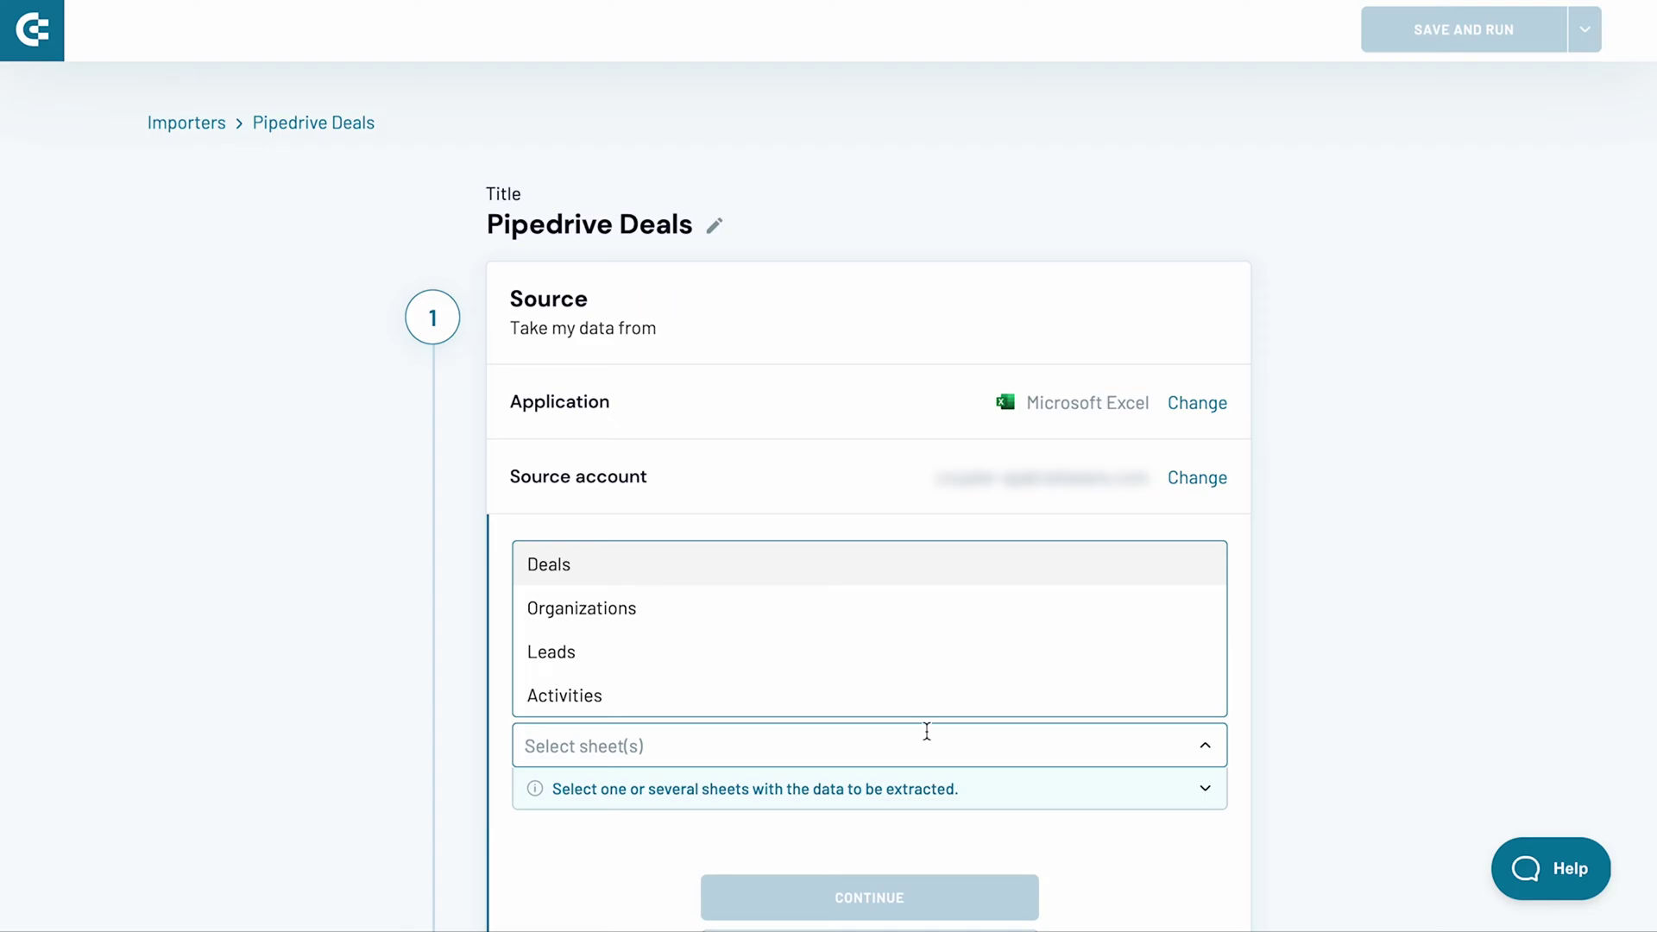
click(830, 568)
scroll(826, 560, down, 3)
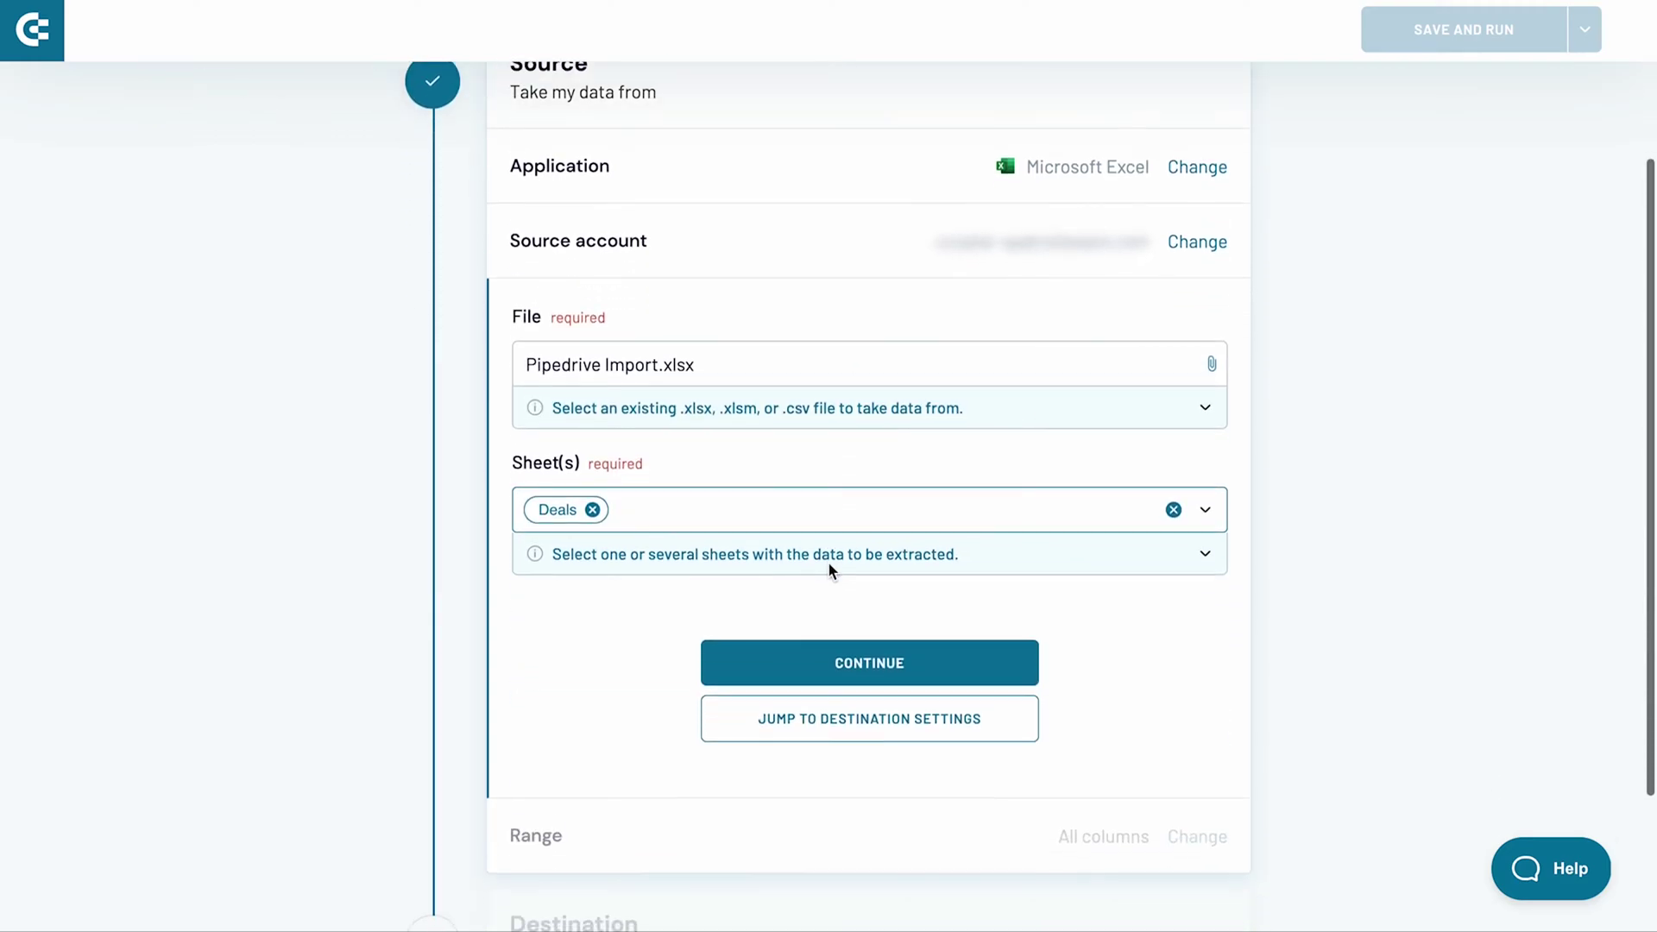
Confirm the Excel file and sheet, skip range settings, and start connecting a BigQuery account
click(827, 640)
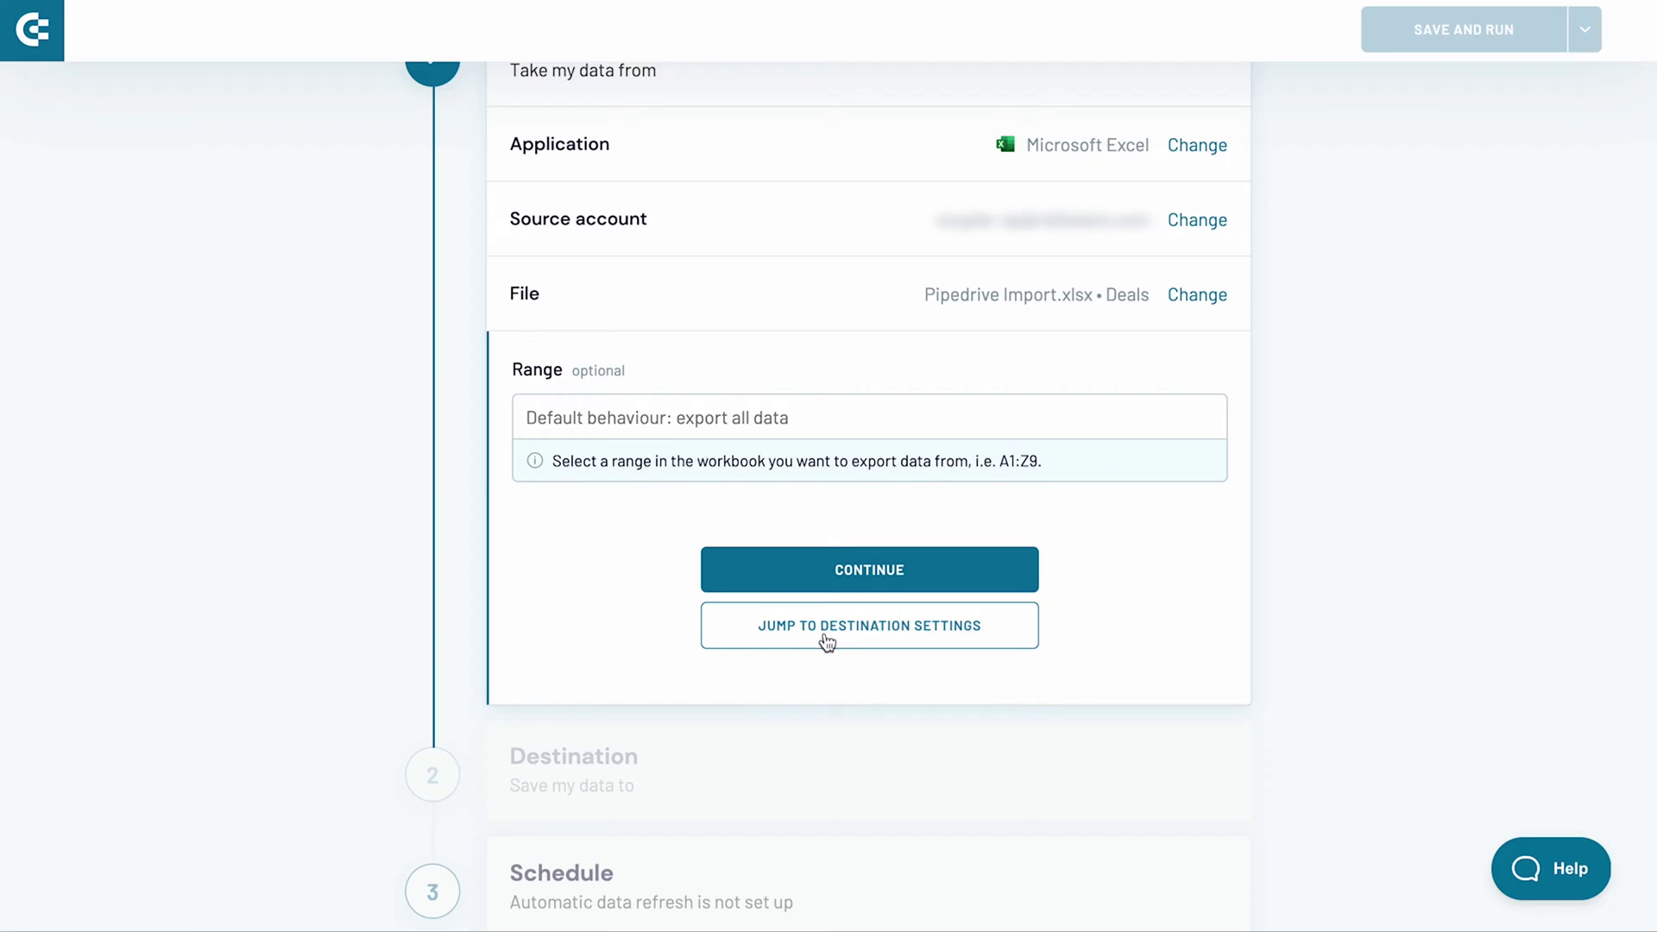
click(825, 636)
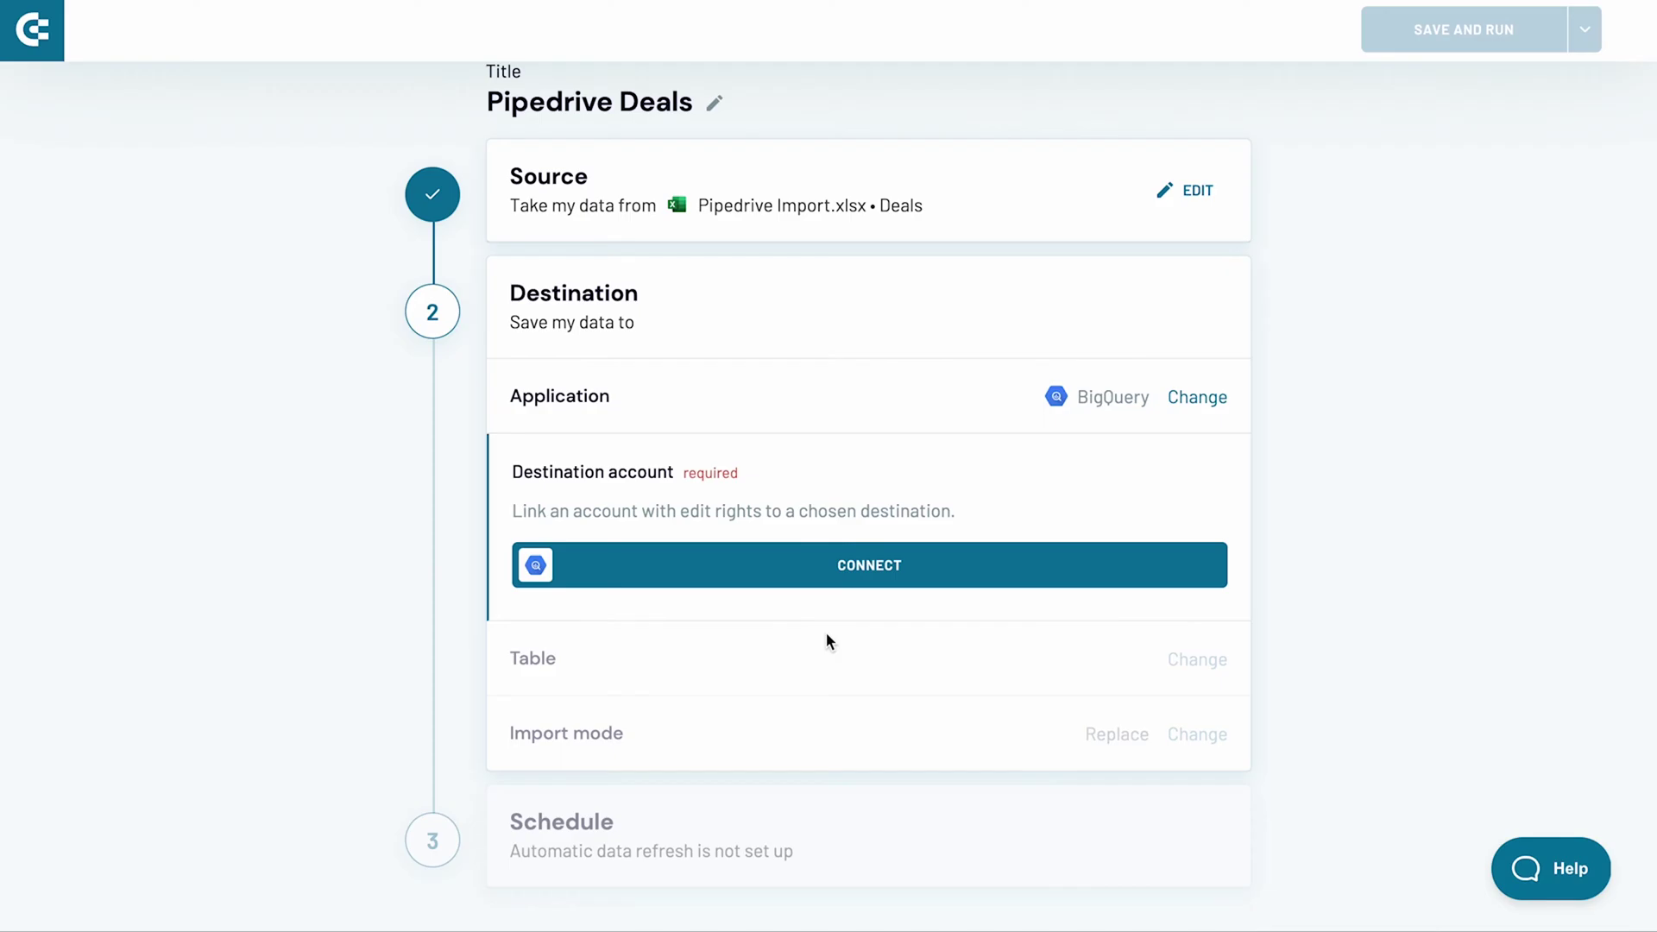
click(861, 578)
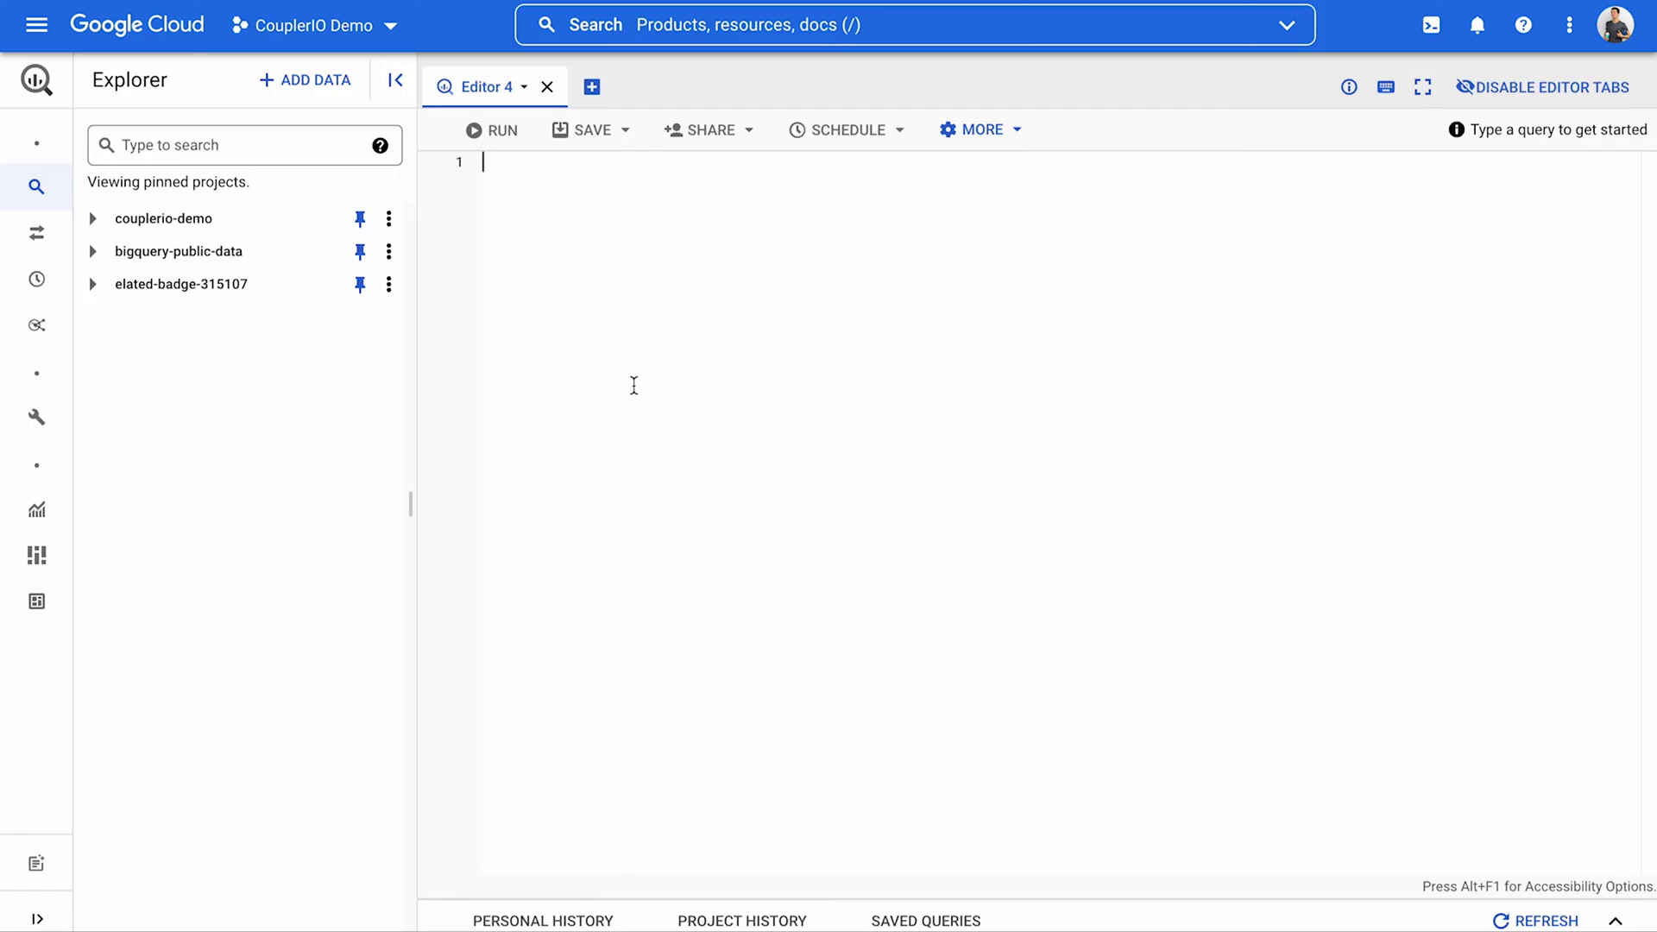
Create a new Google Cloud service account named 'excel'
click(36, 24)
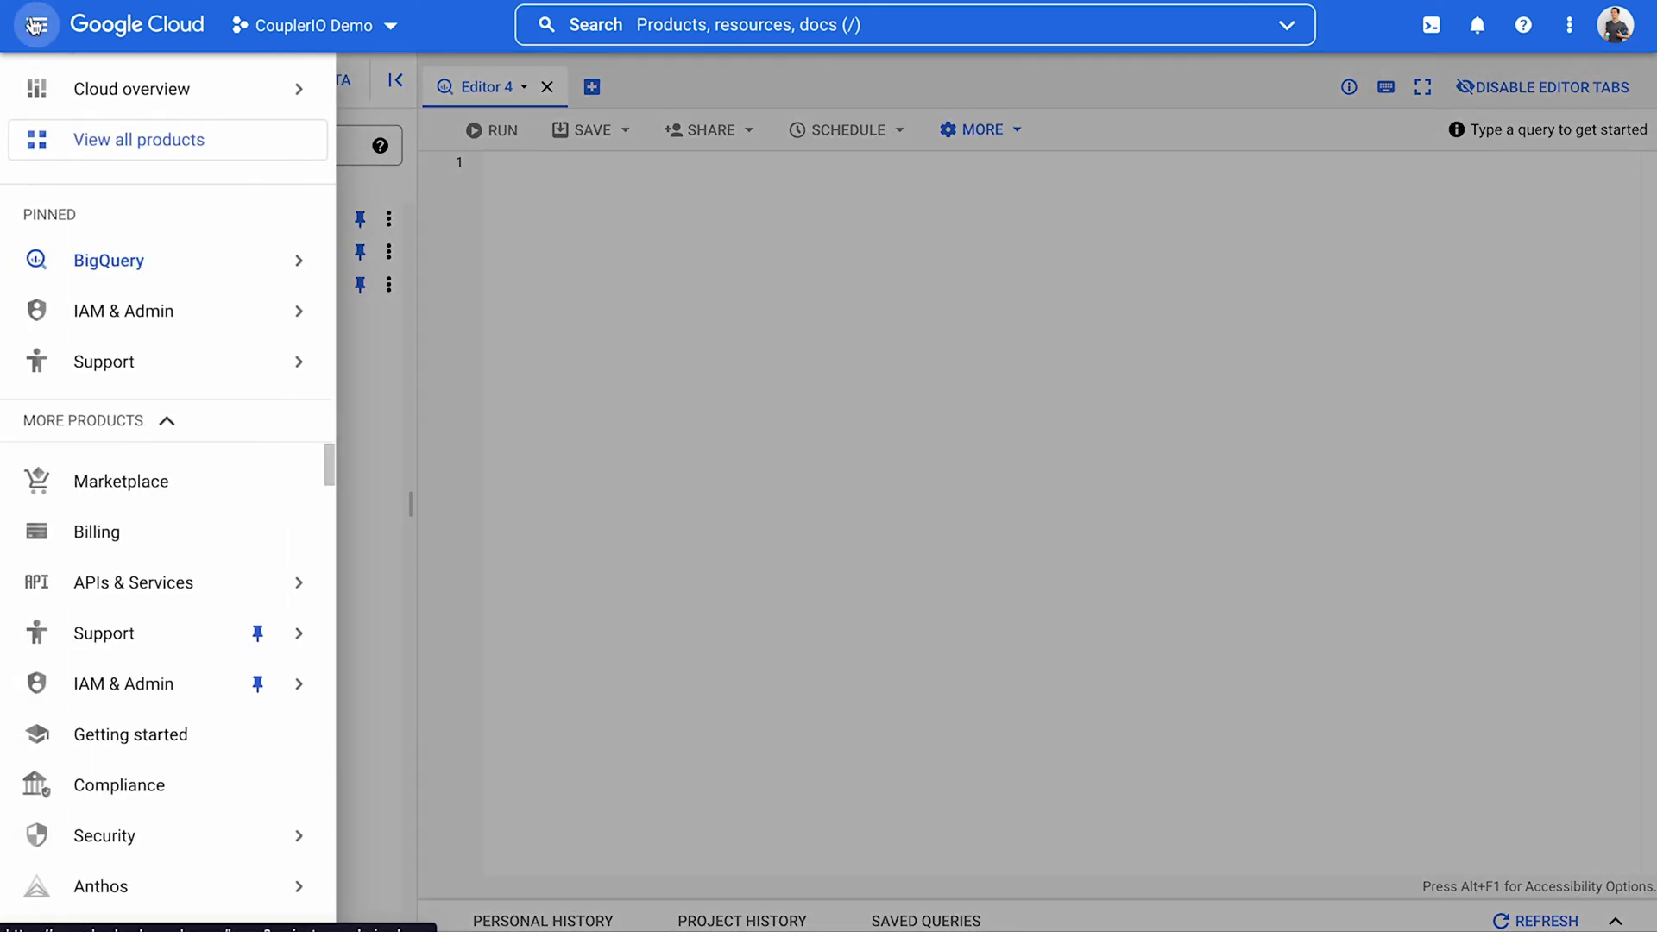
mouse_move(129, 686)
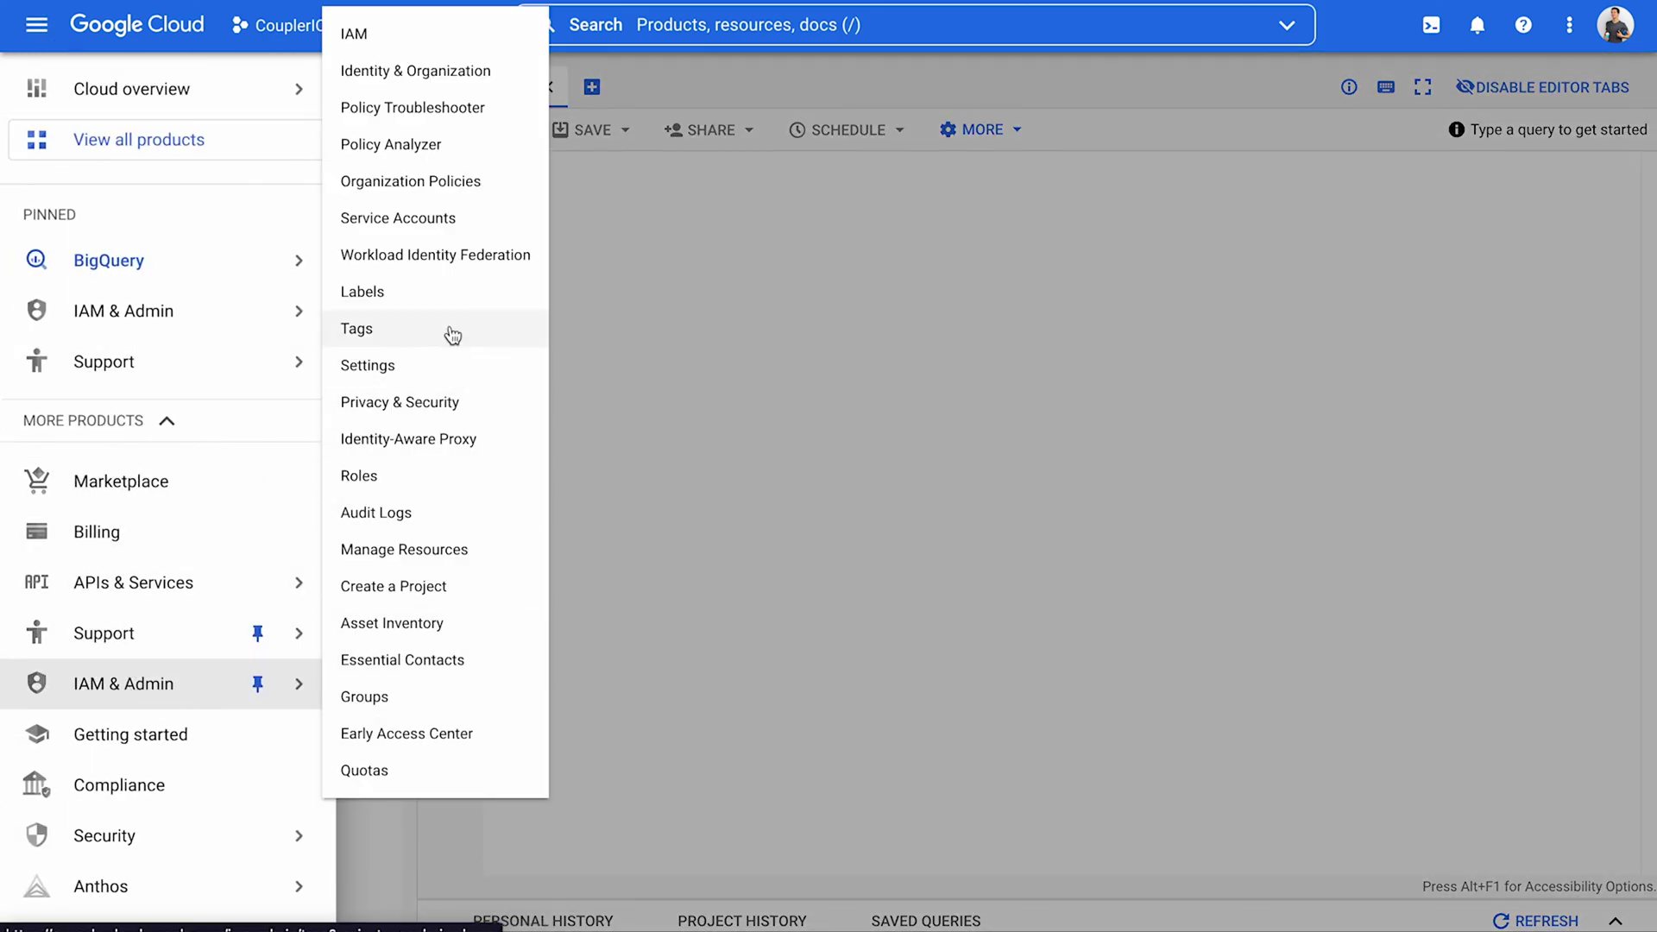
click(450, 216)
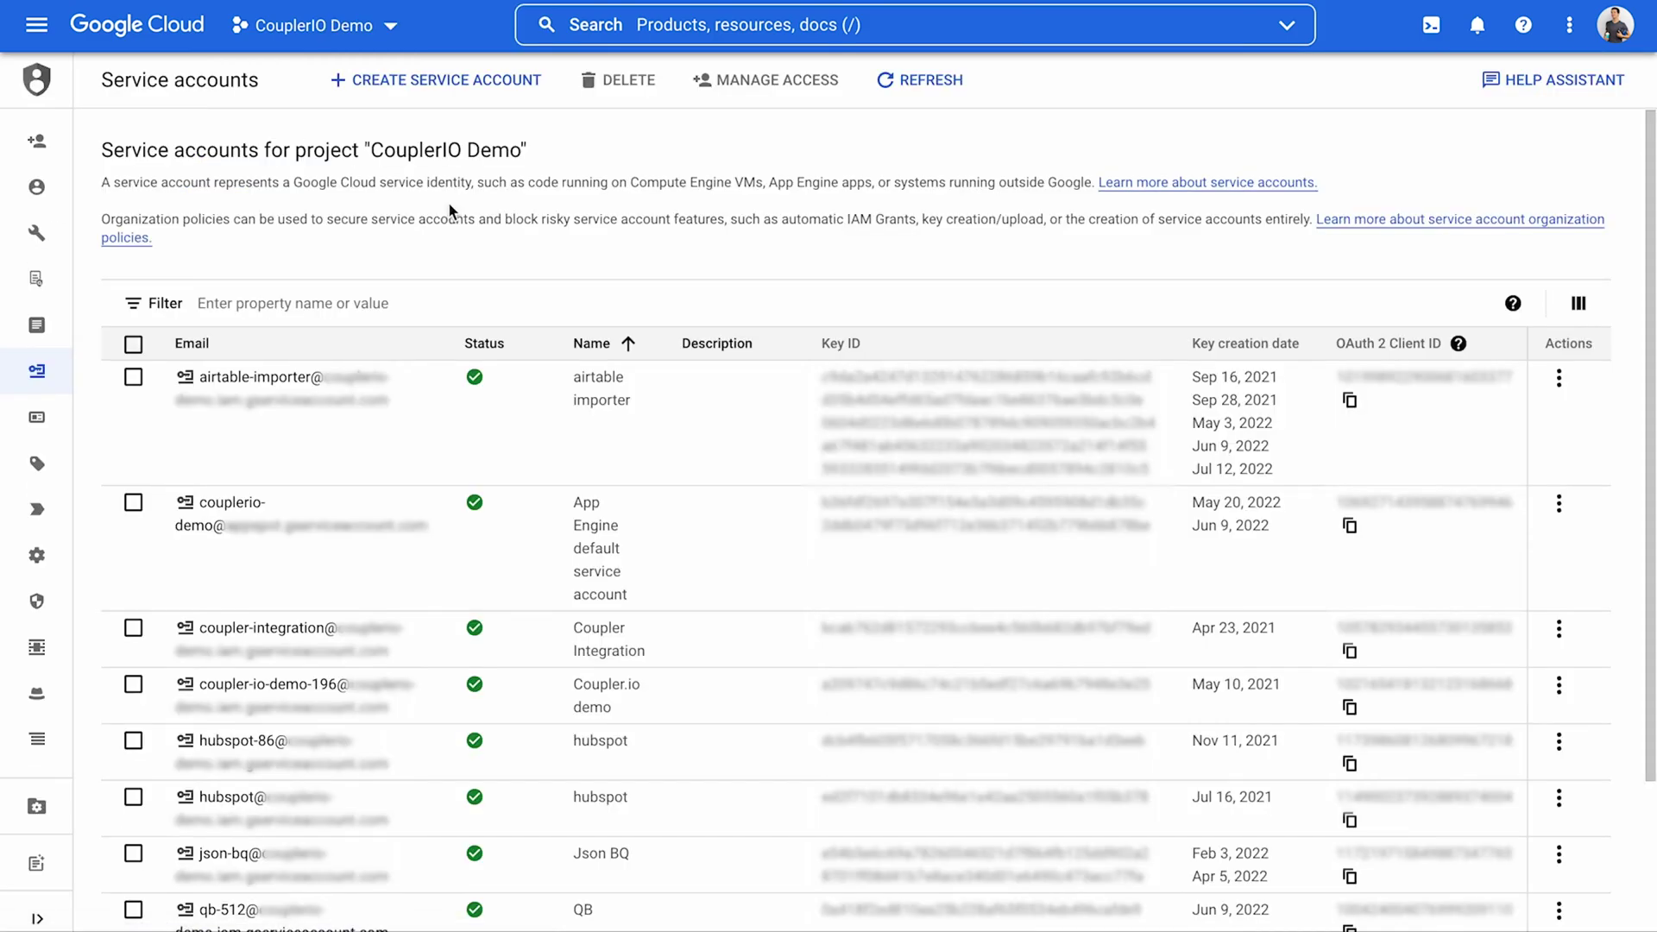
click(459, 86)
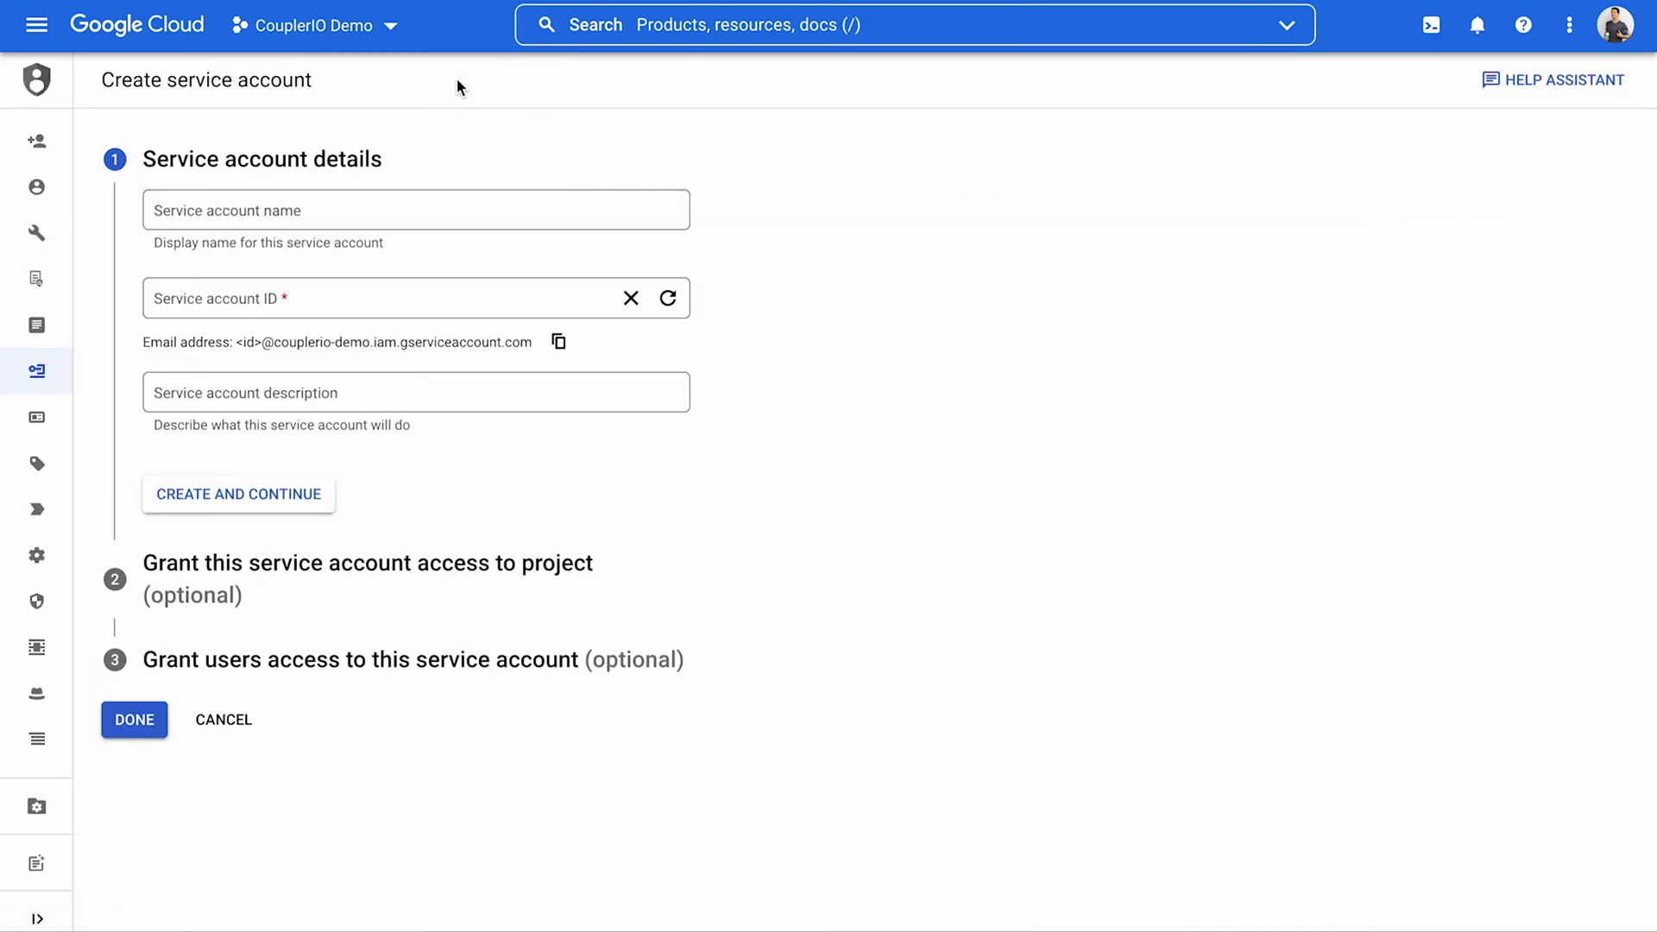
click(355, 199)
text(e)
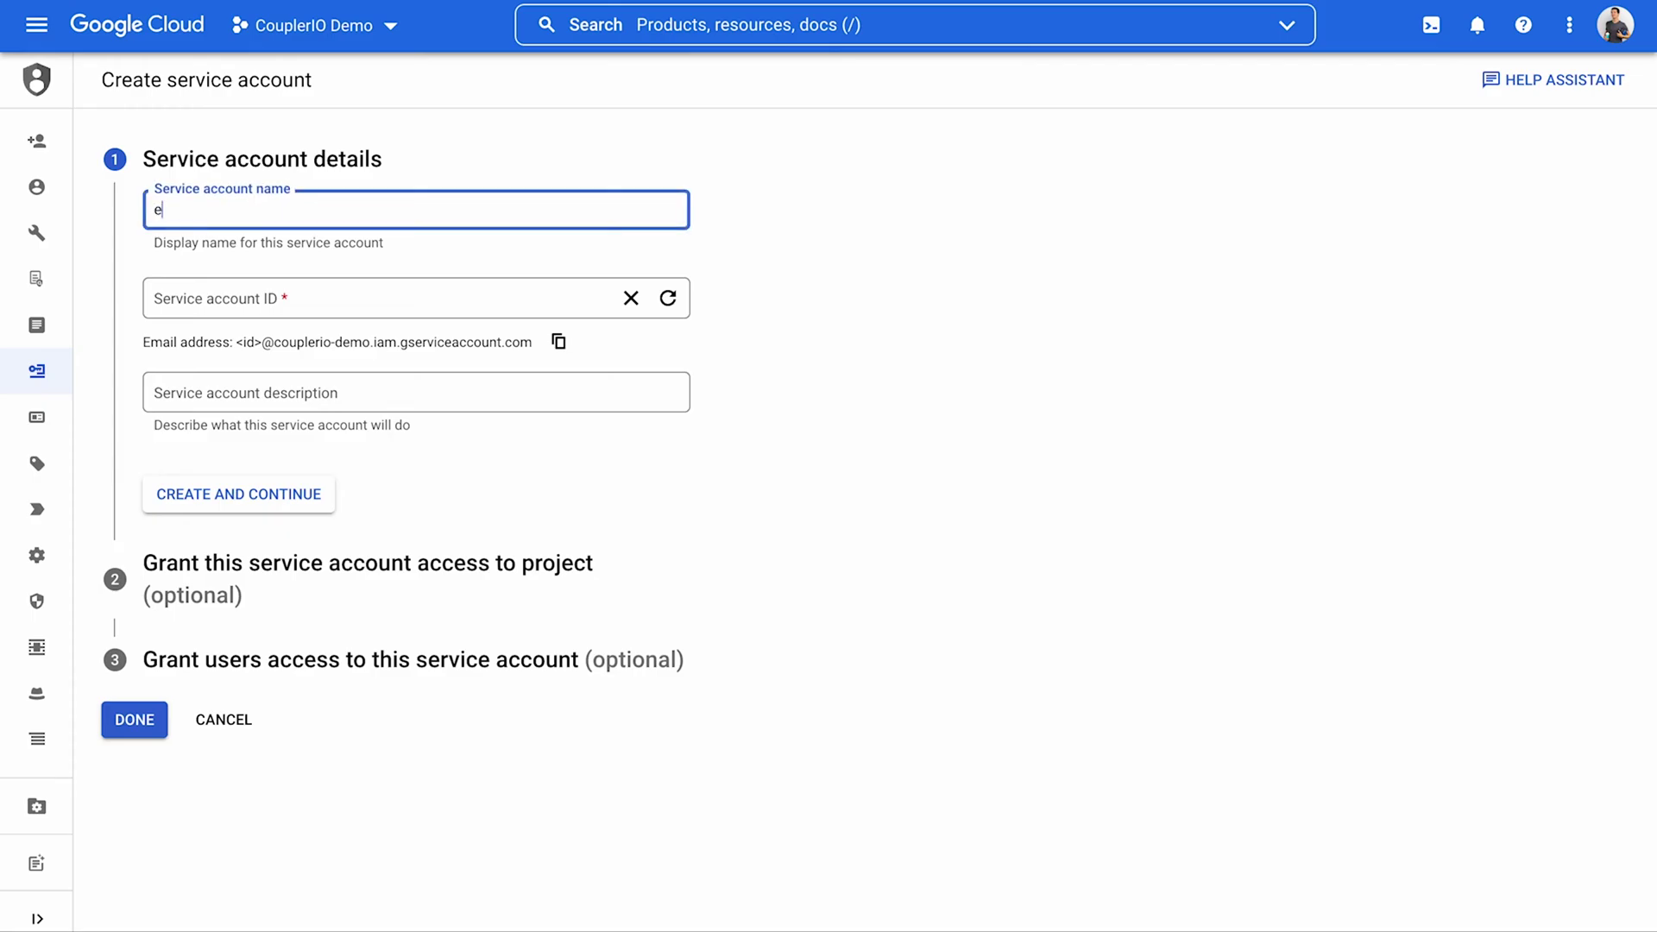
text(xcel)
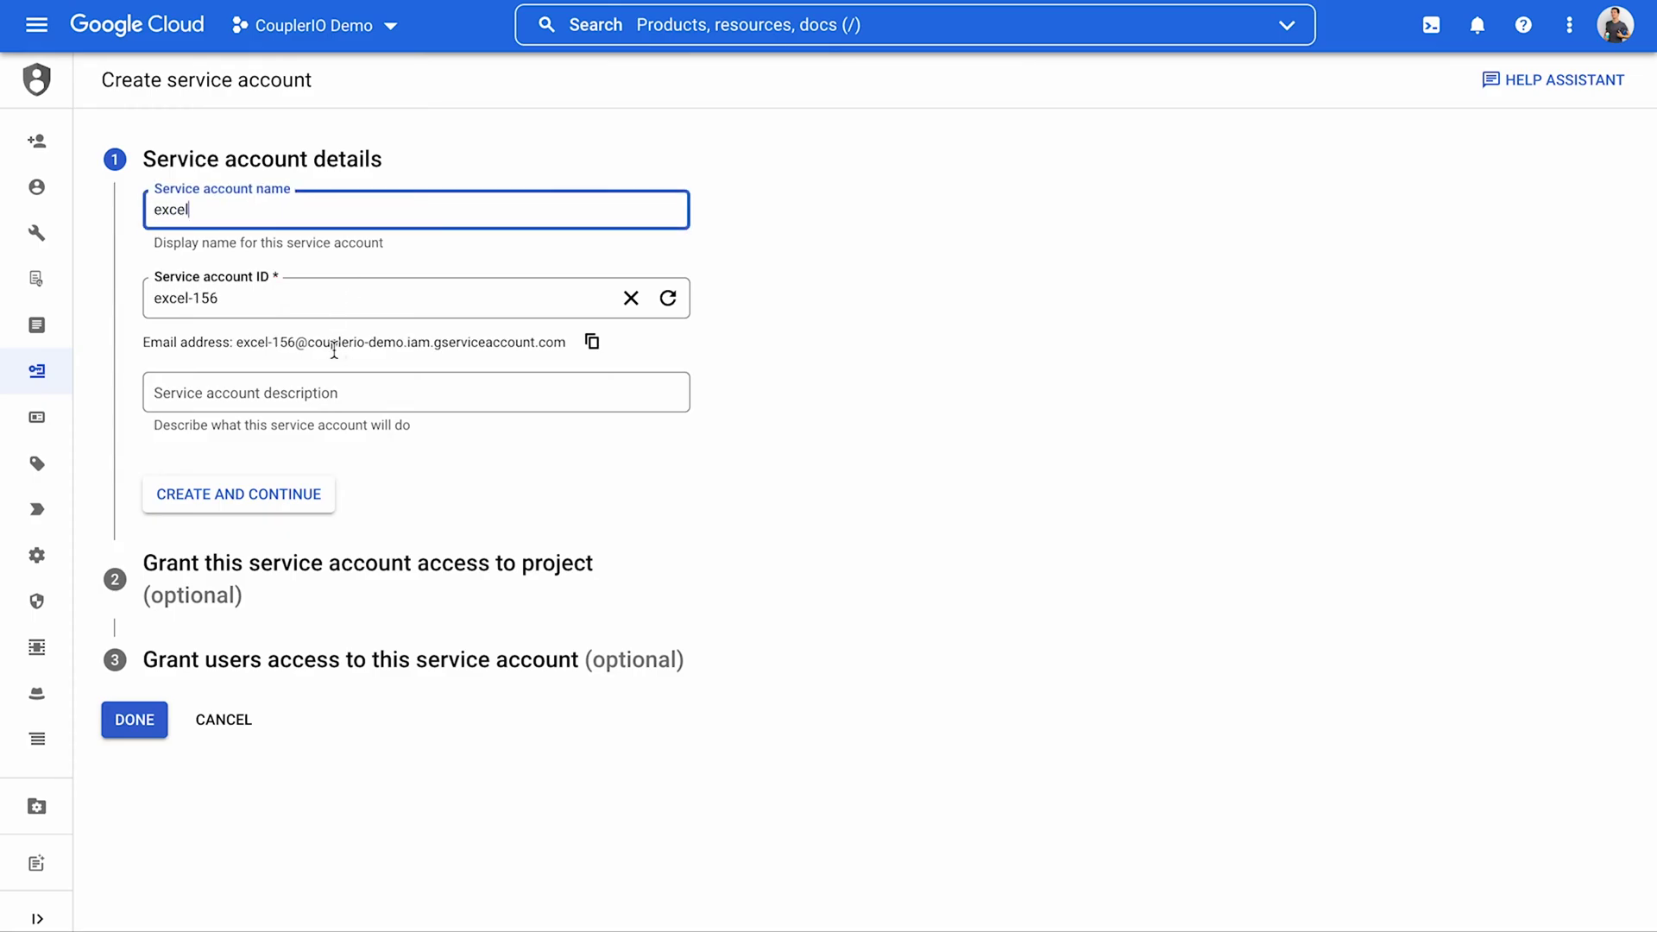
click(289, 498)
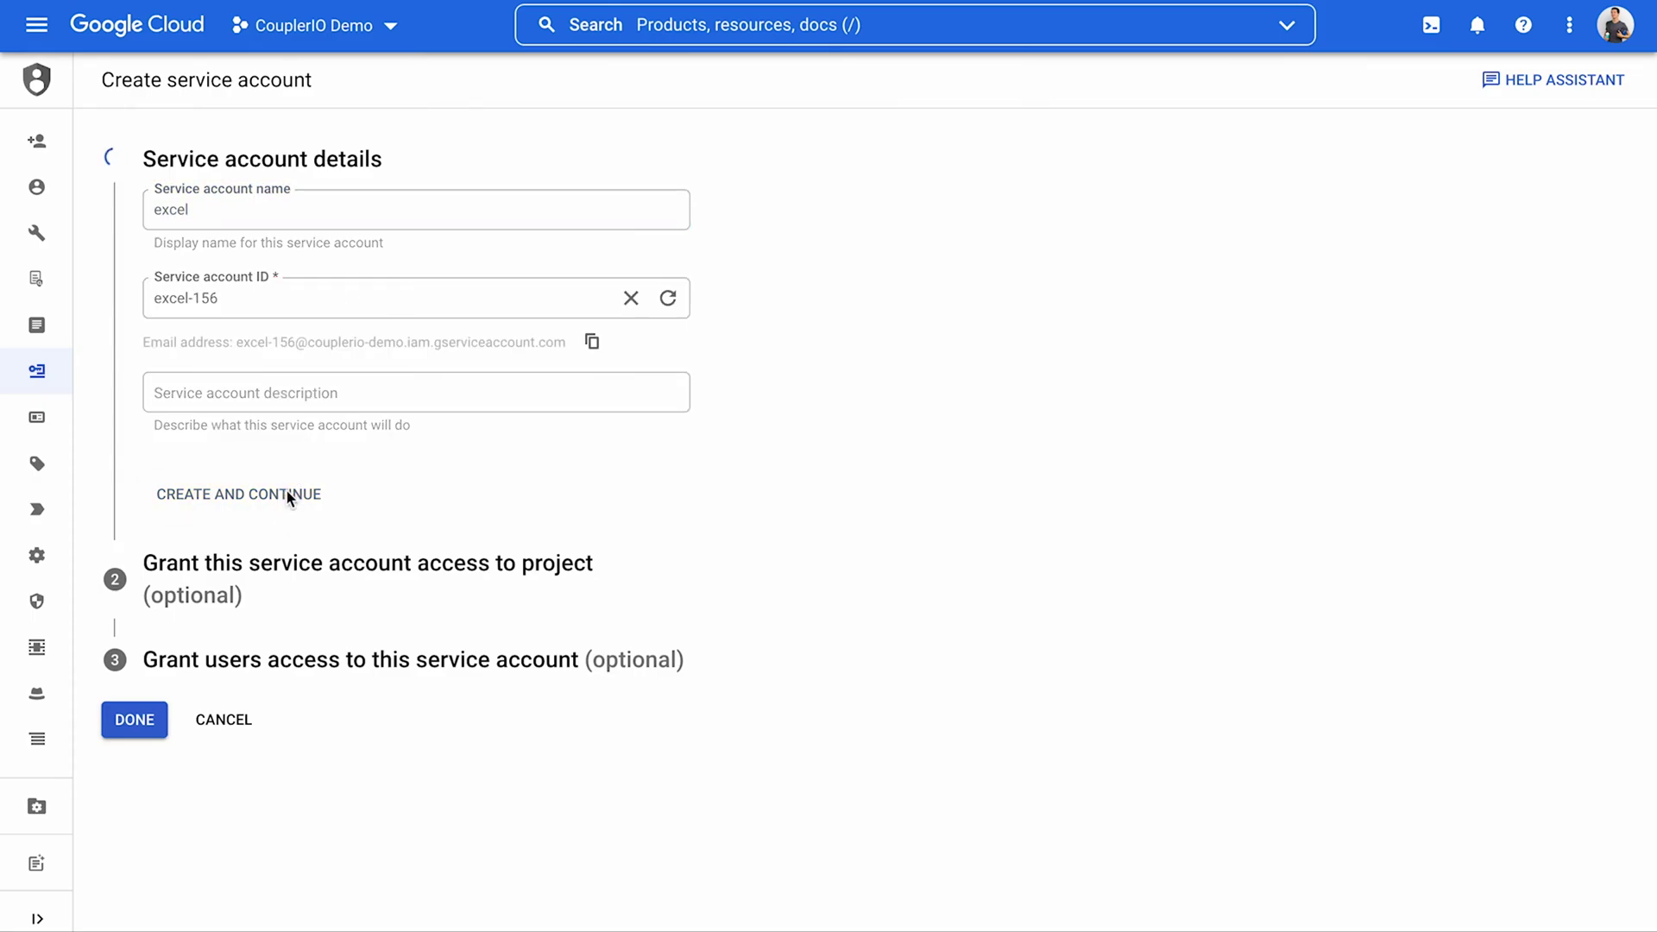
Grant it the BigQuery Data Editor and BigQuery Job User roles and finish
click(294, 367)
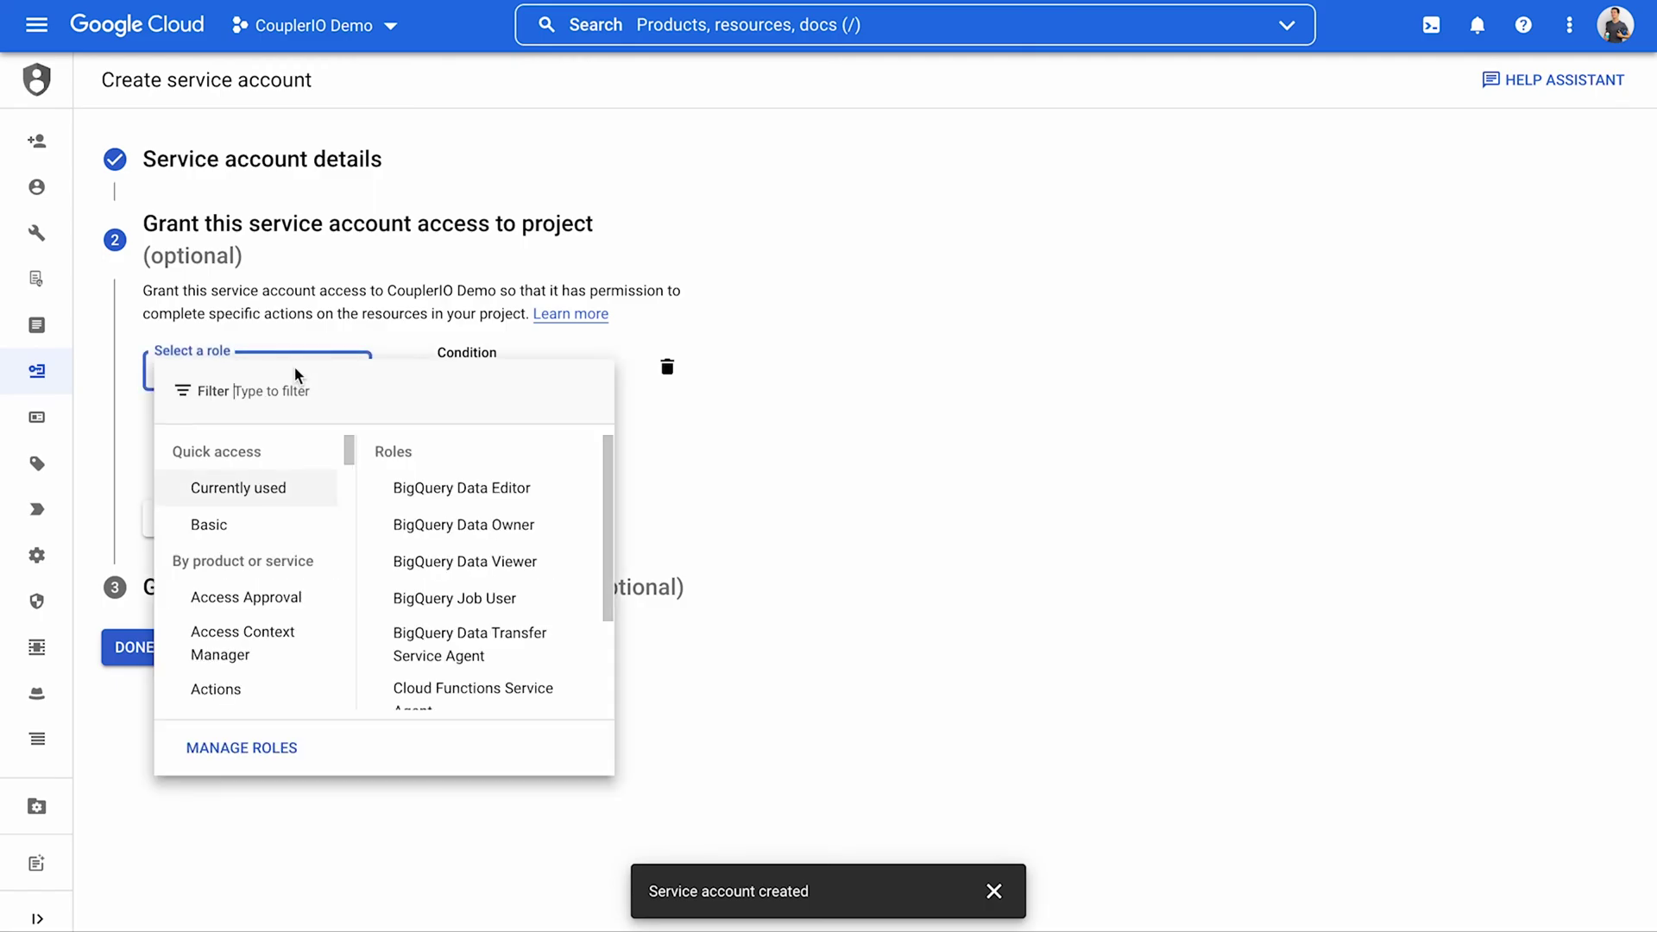
click(434, 488)
click(298, 473)
click(290, 477)
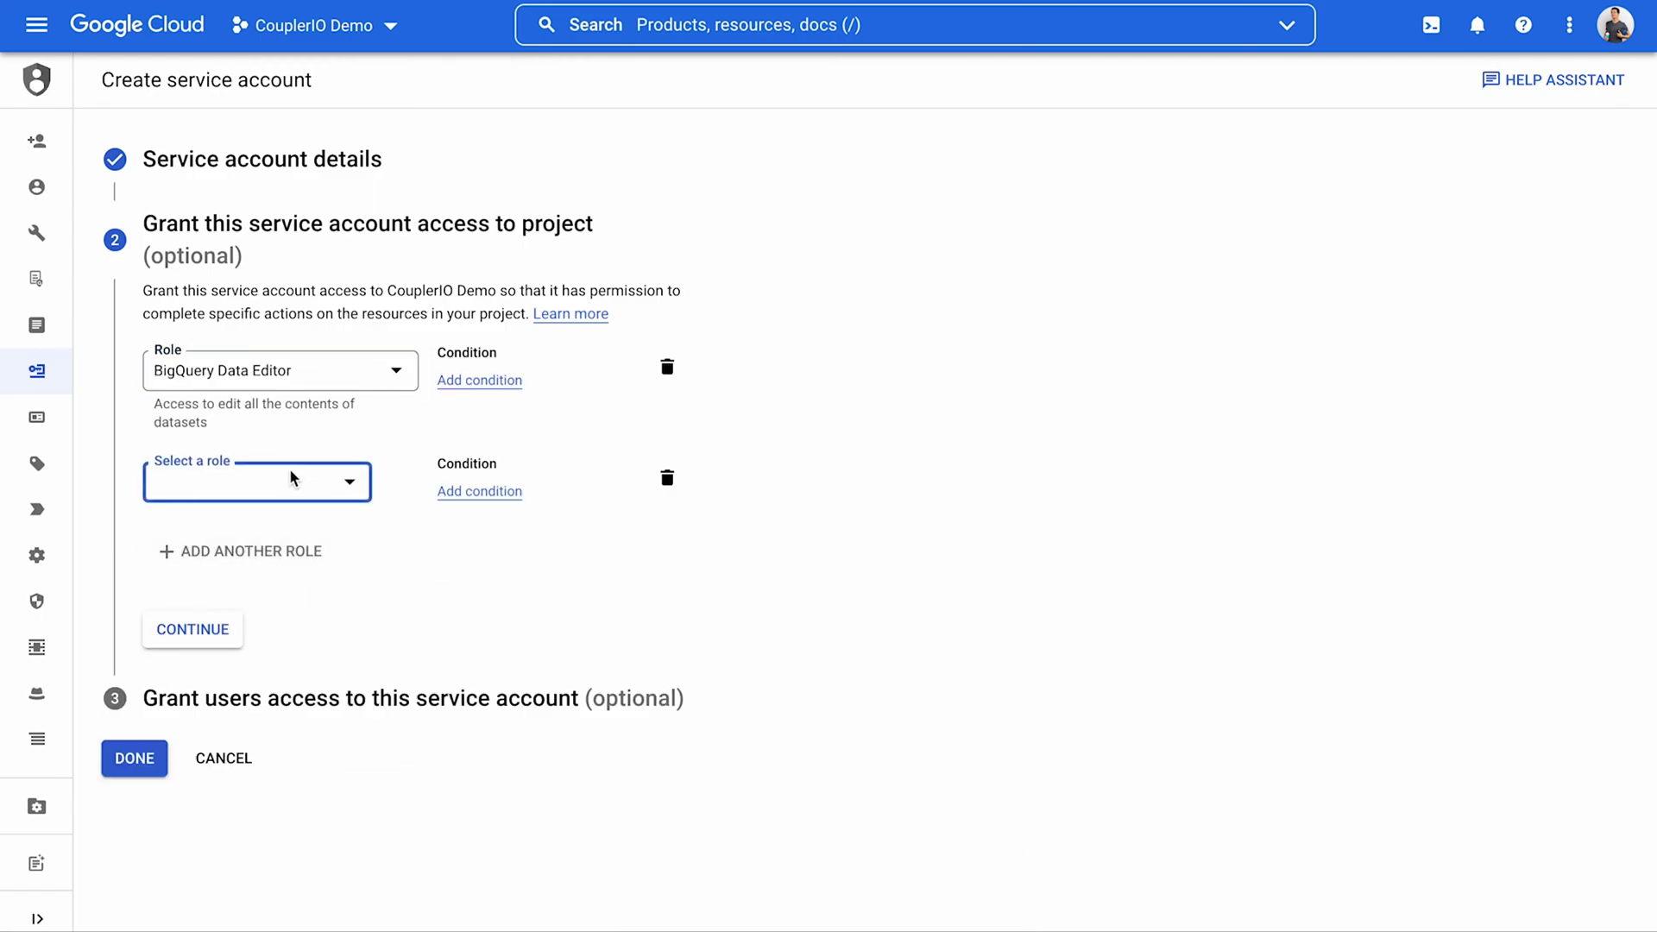
click(454, 709)
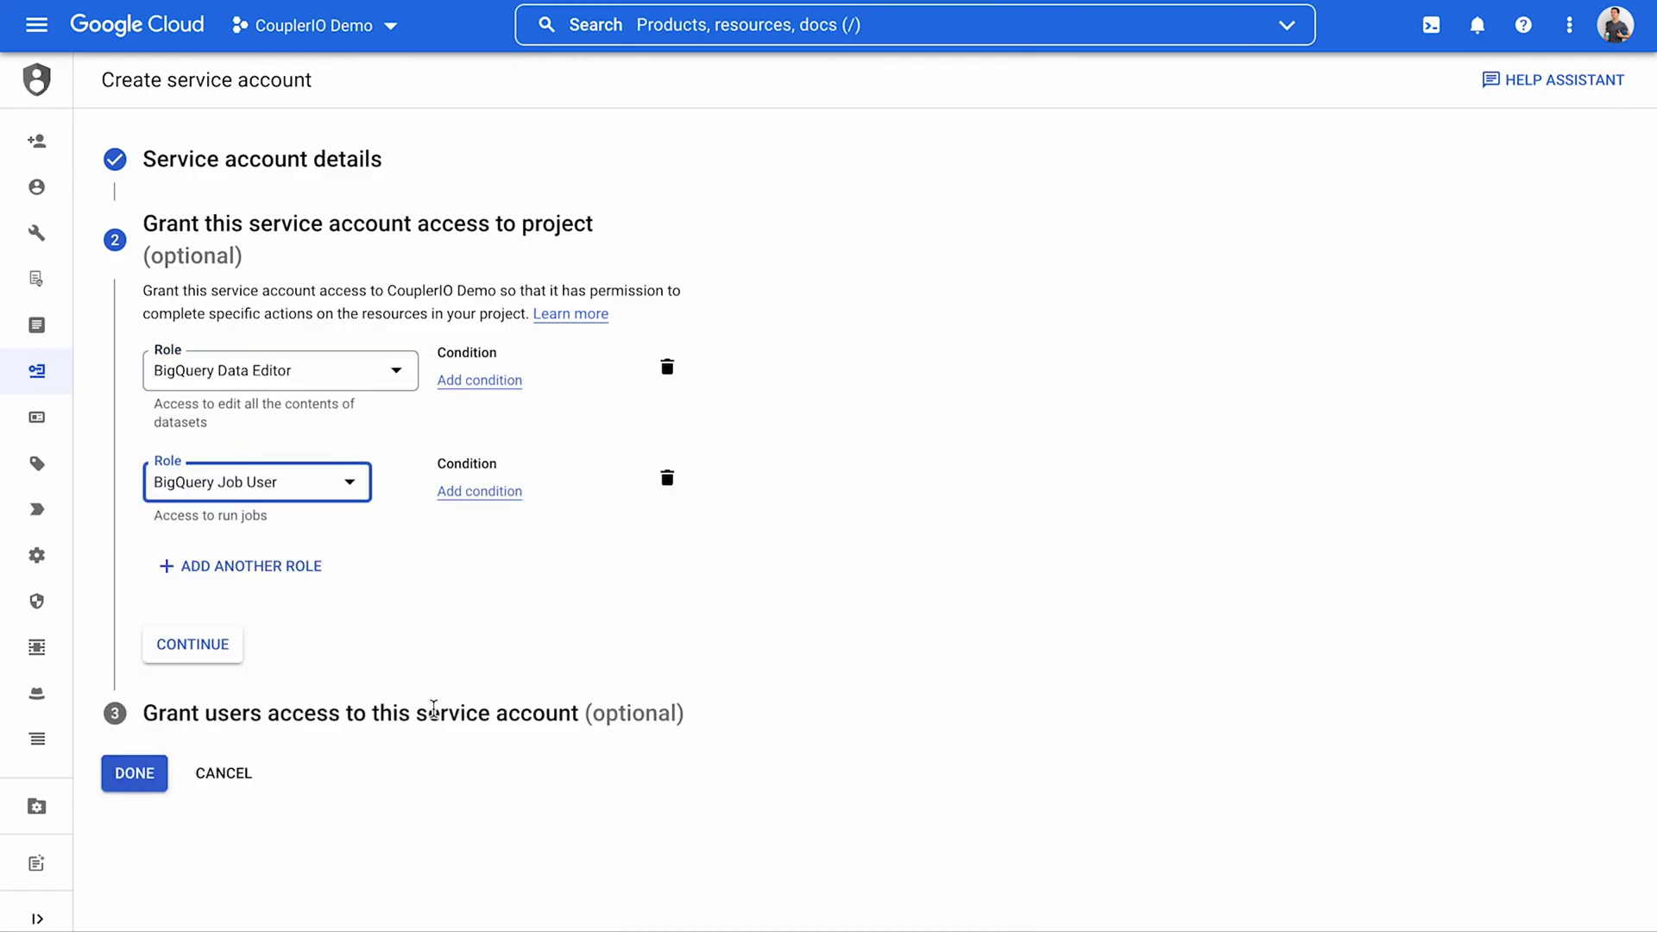
click(202, 641)
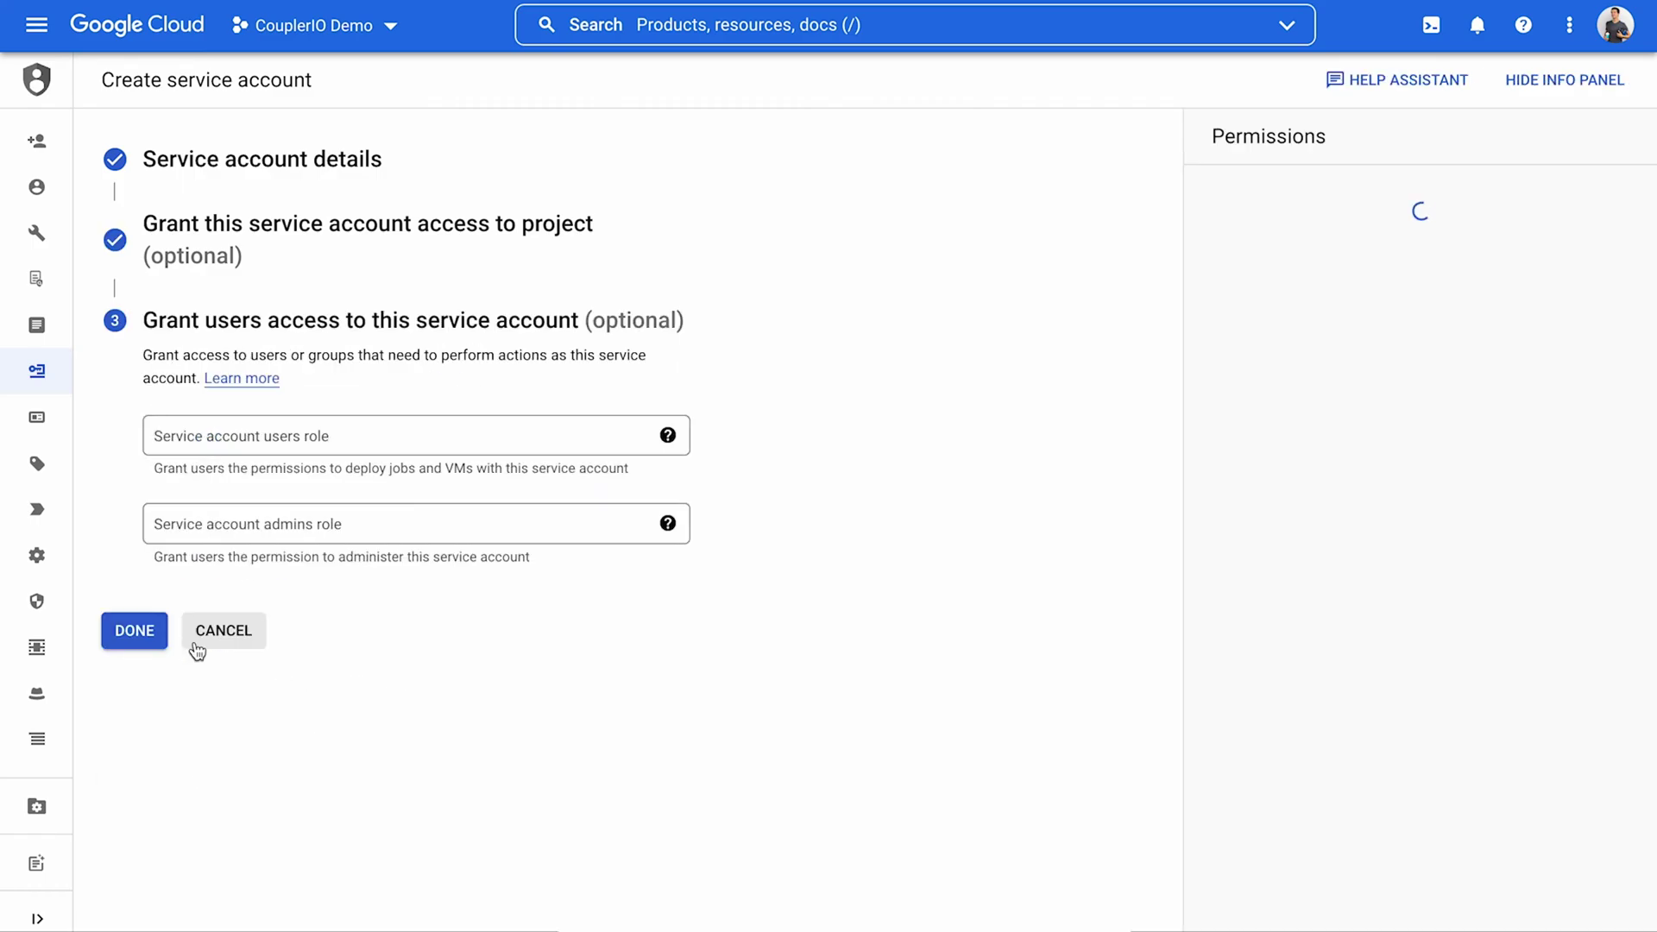
click(134, 630)
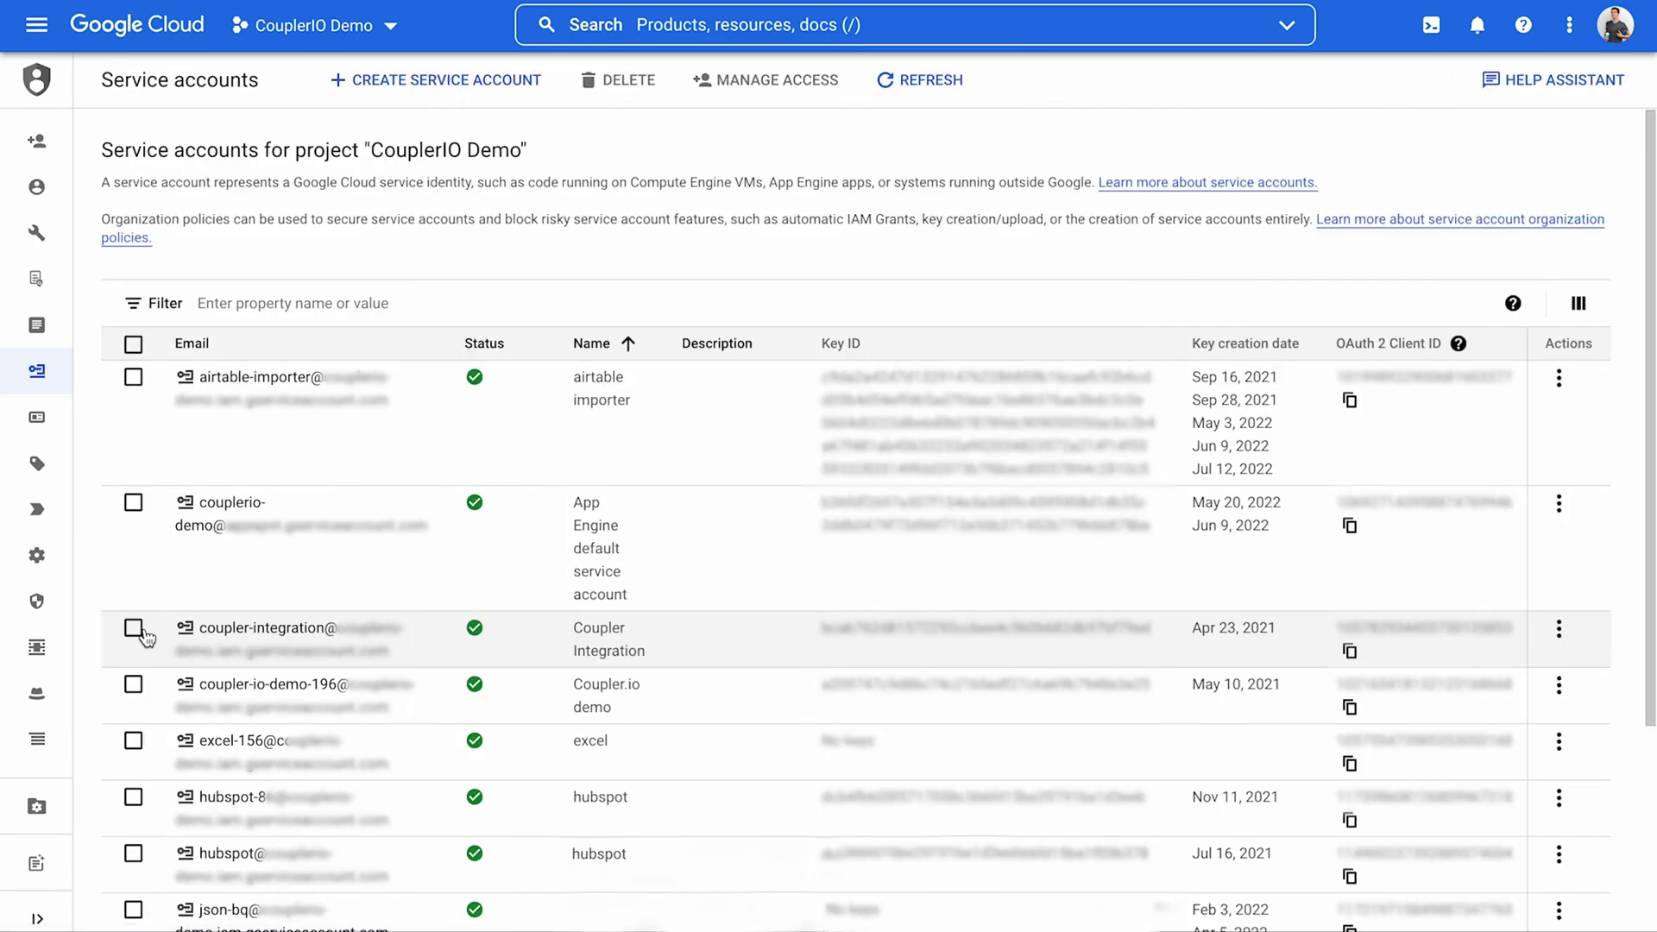
Through Manage keys, create a new JSON key for 'excel' and save the file to Downloads
click(1559, 742)
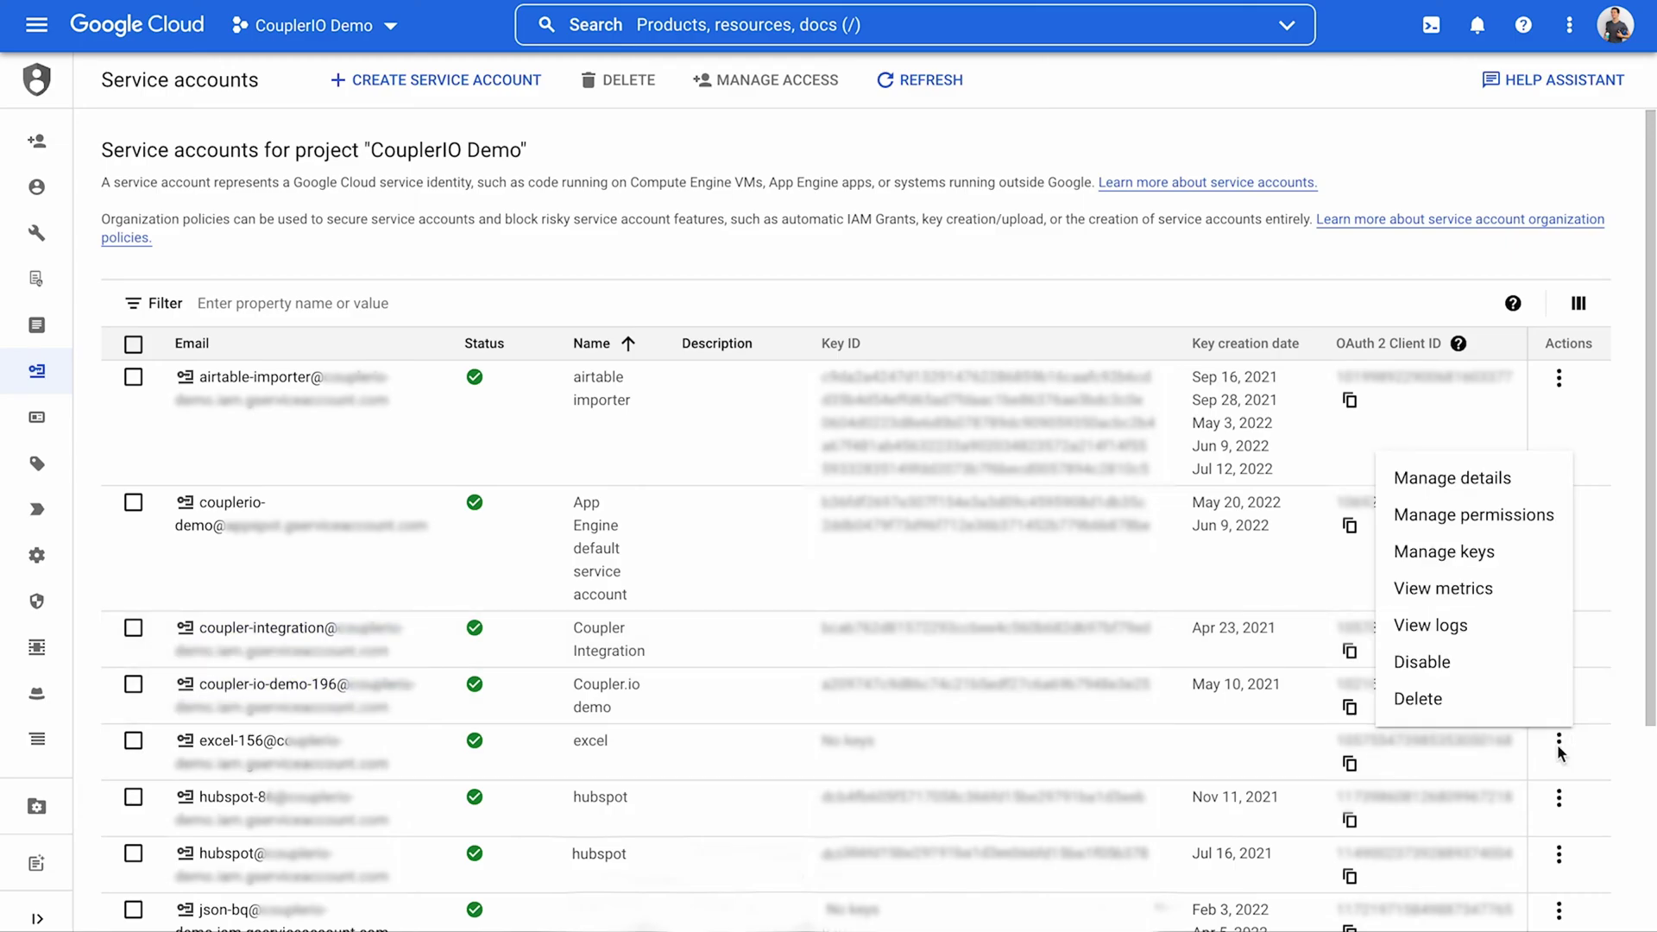
click(1478, 552)
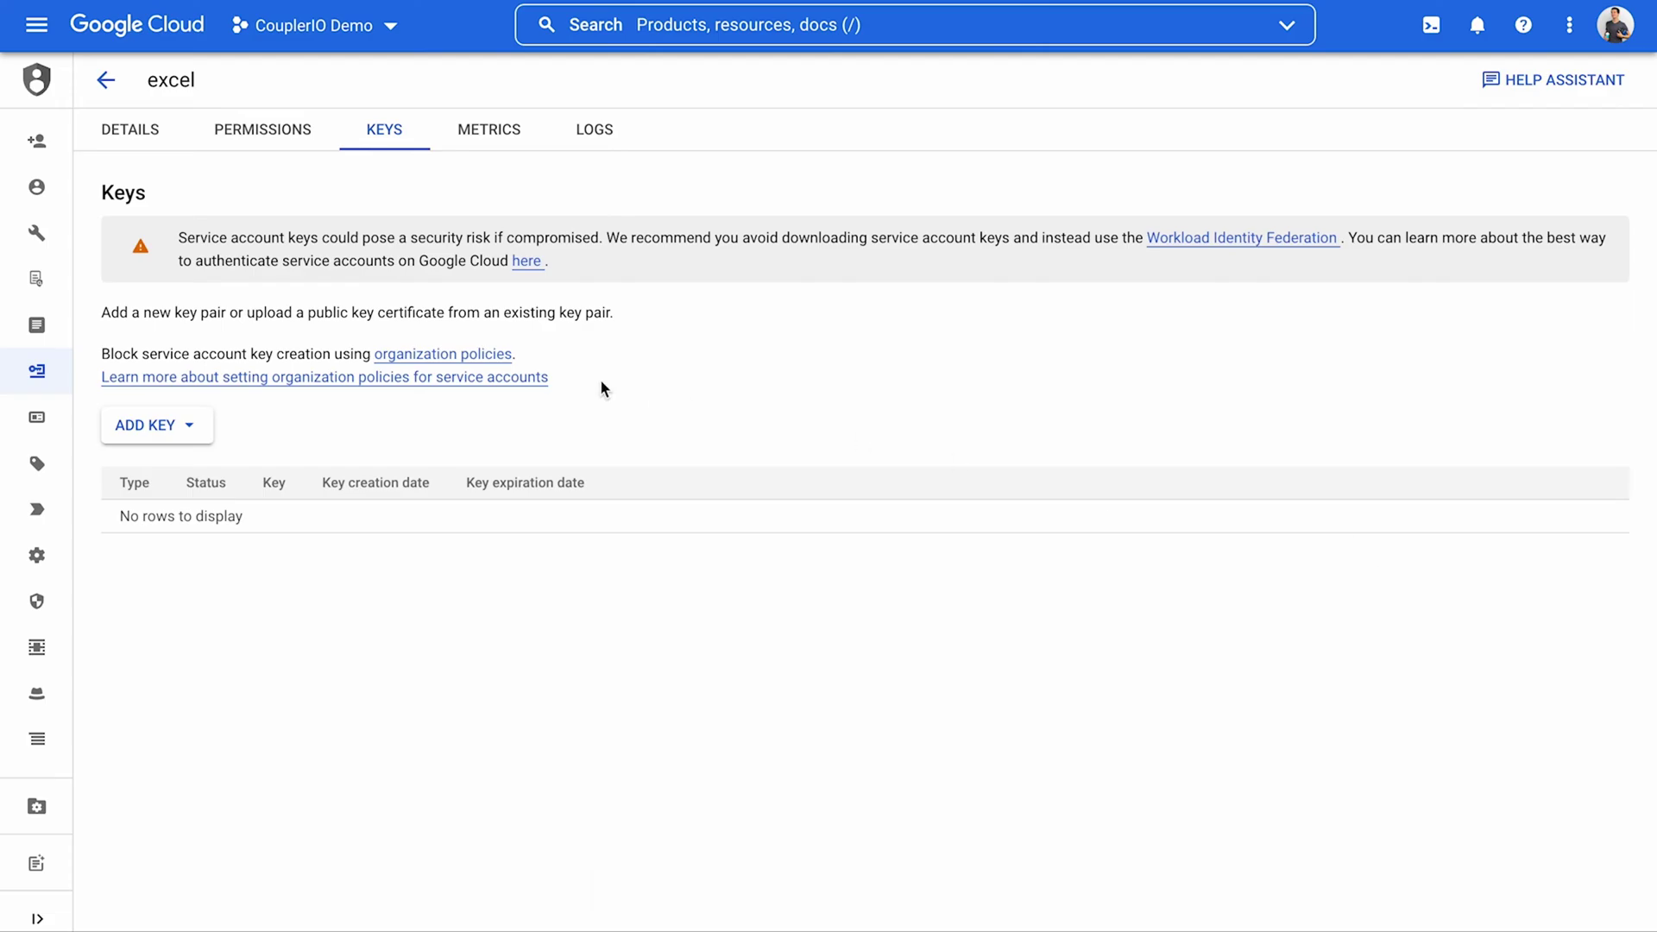
click(185, 438)
click(185, 471)
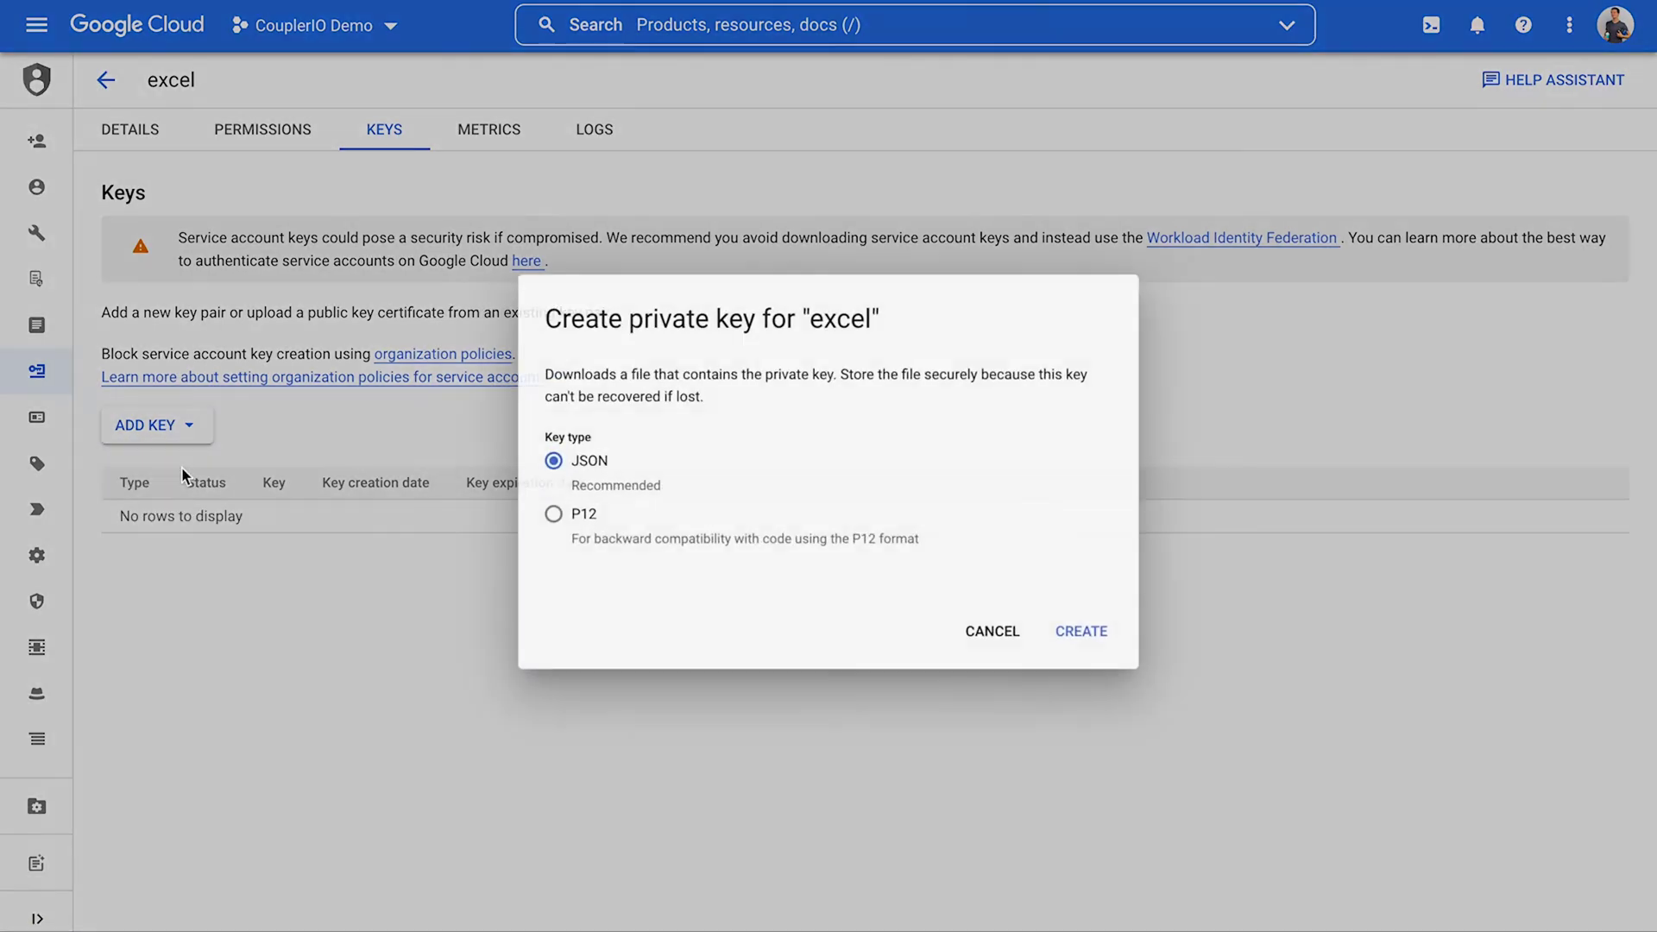
click(1086, 637)
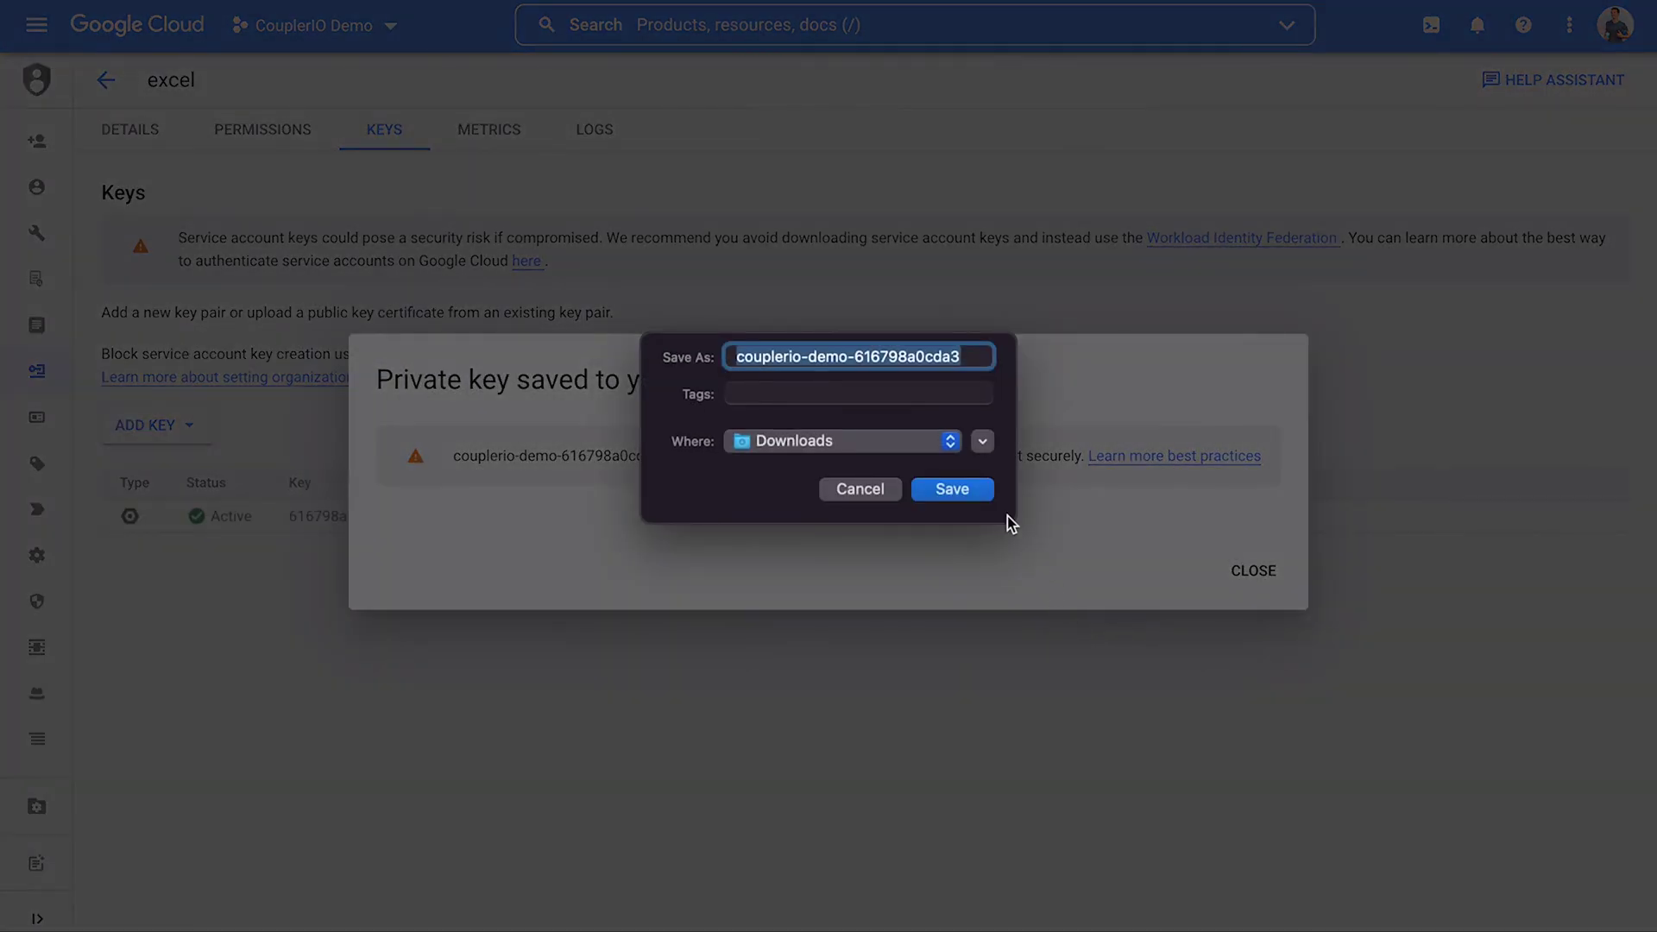
click(984, 492)
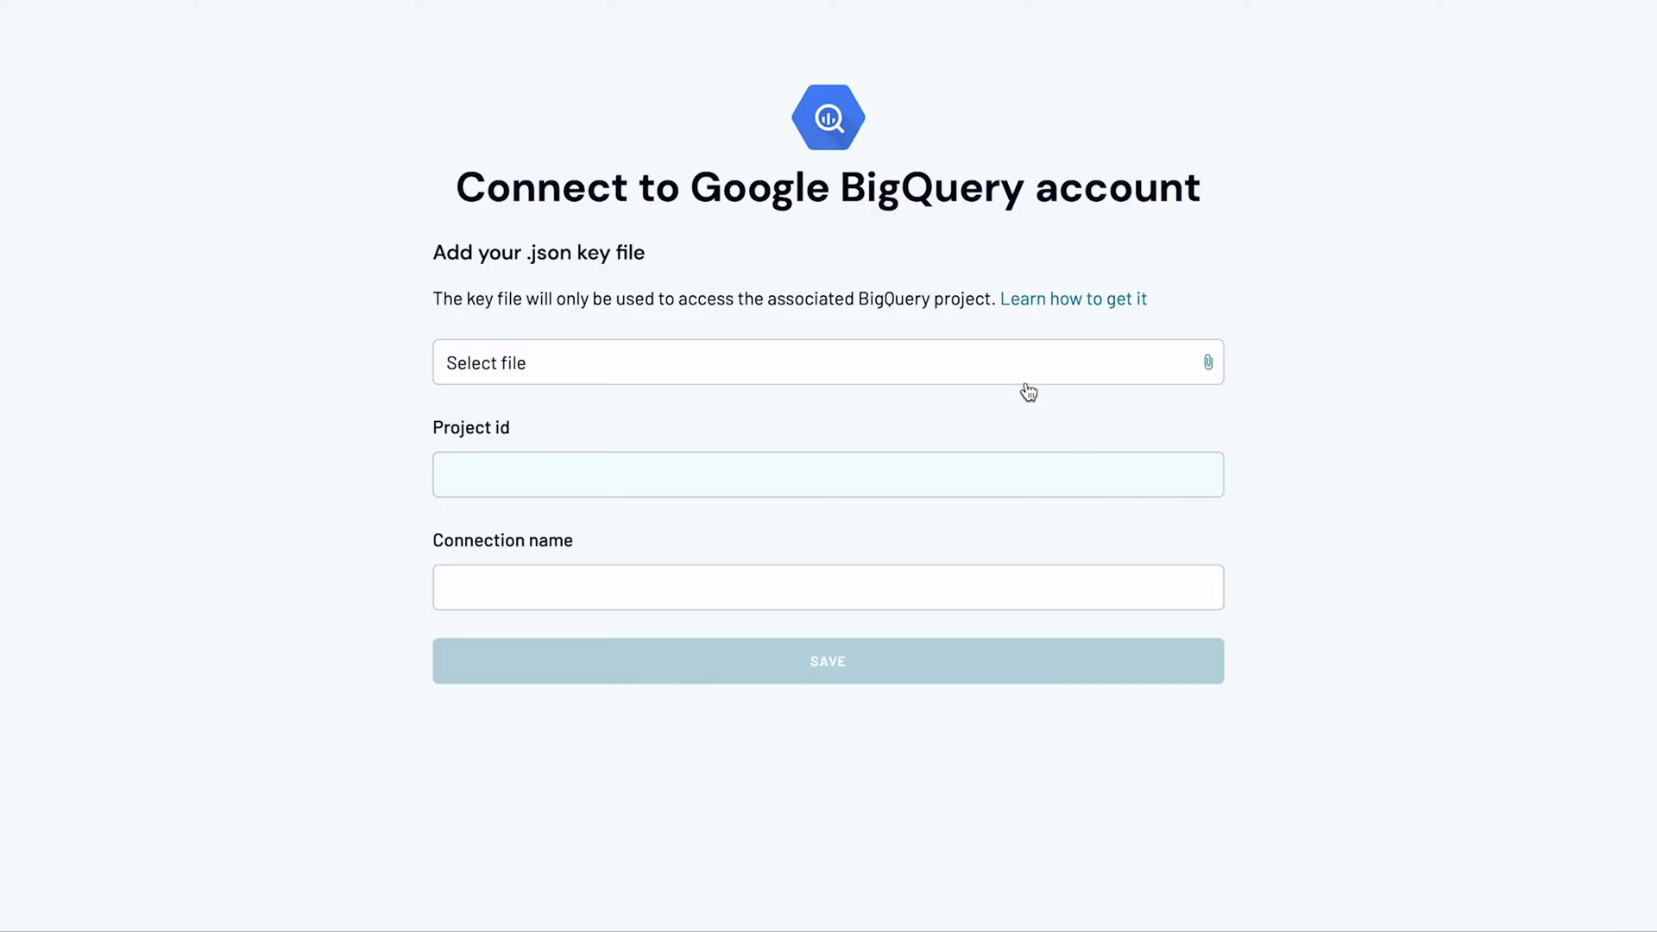
Upload the downloaded .json key, save the couplerio-demo BigQuery connection, and continue
click(1025, 378)
click(739, 261)
click(1204, 656)
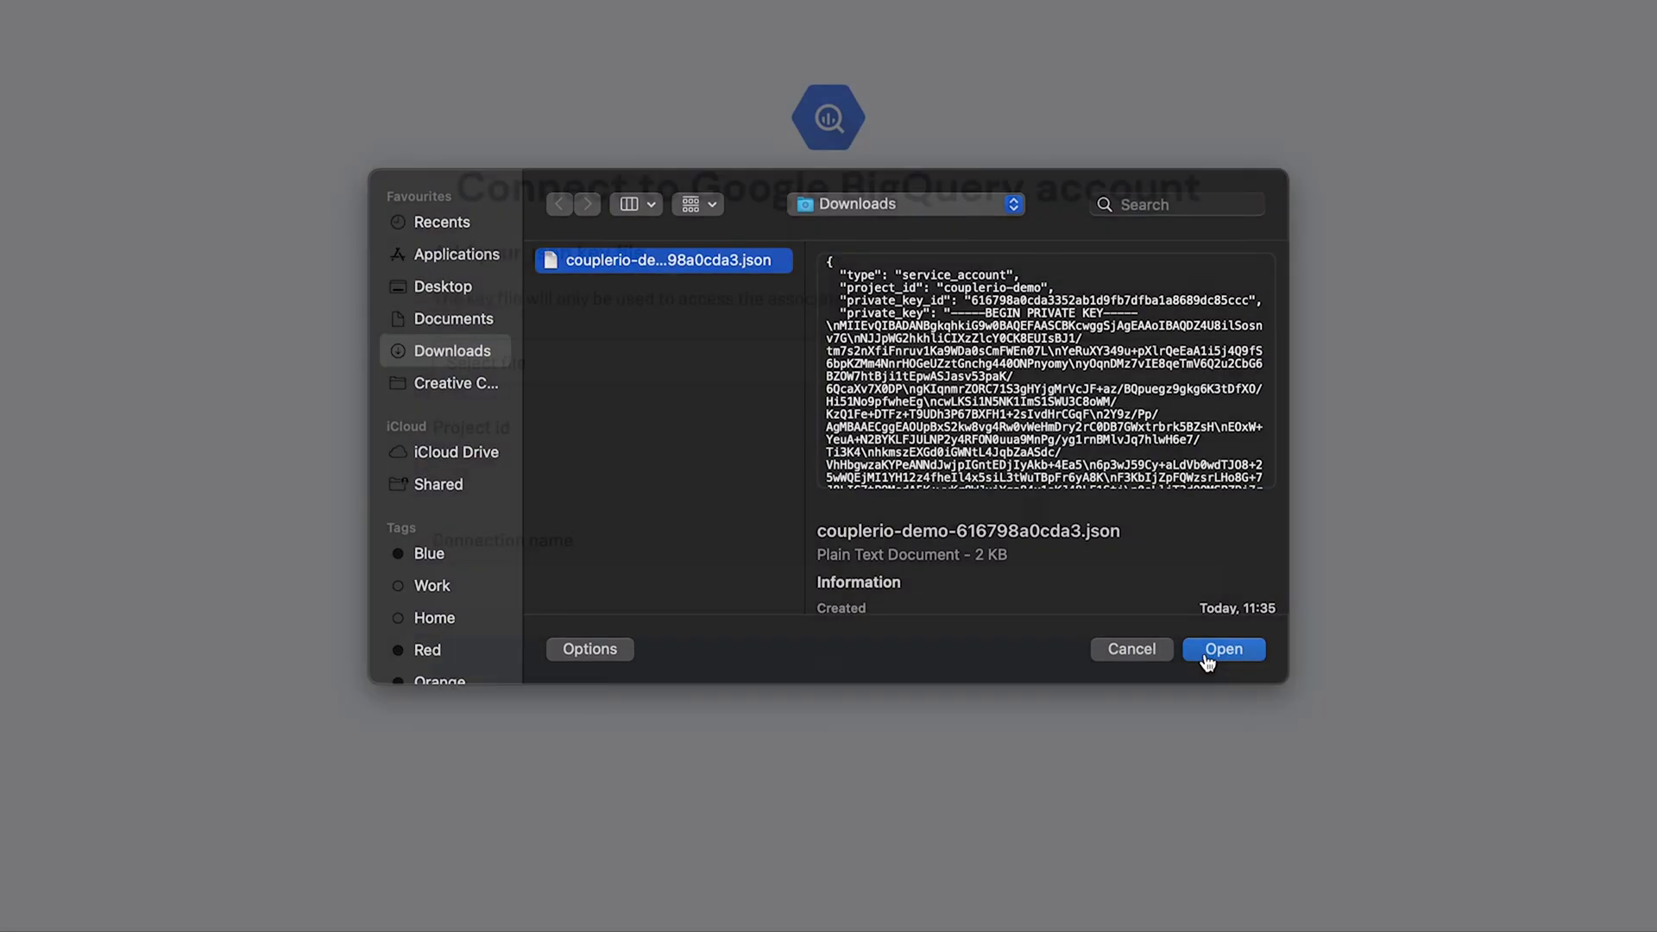
click(1195, 661)
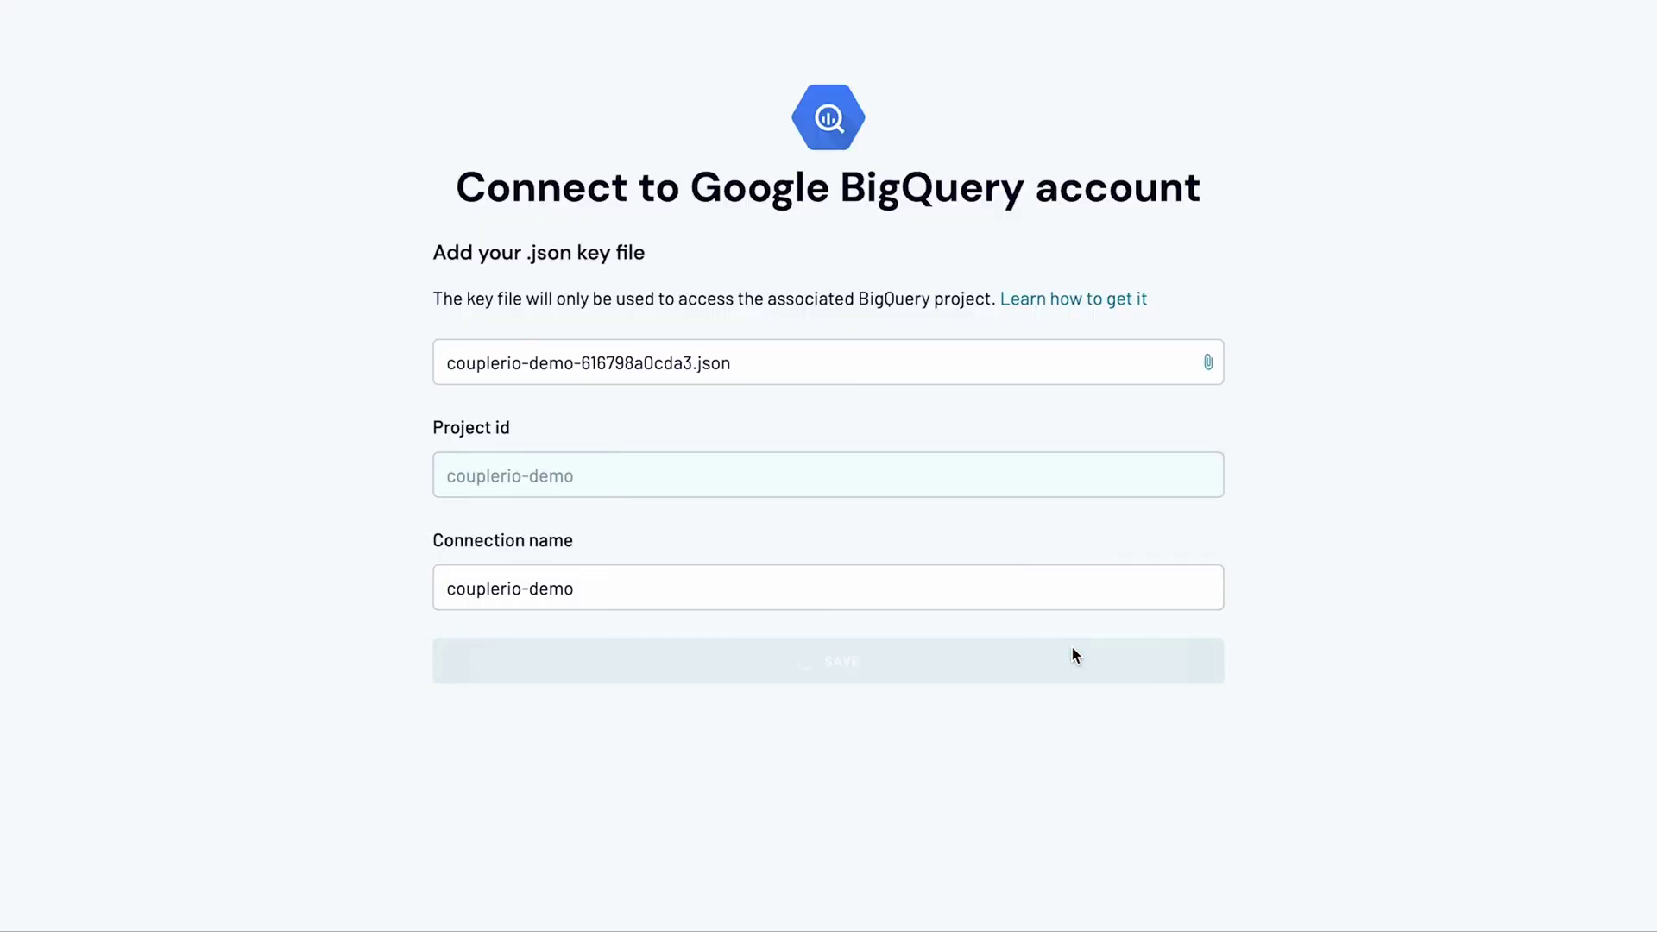
click(962, 617)
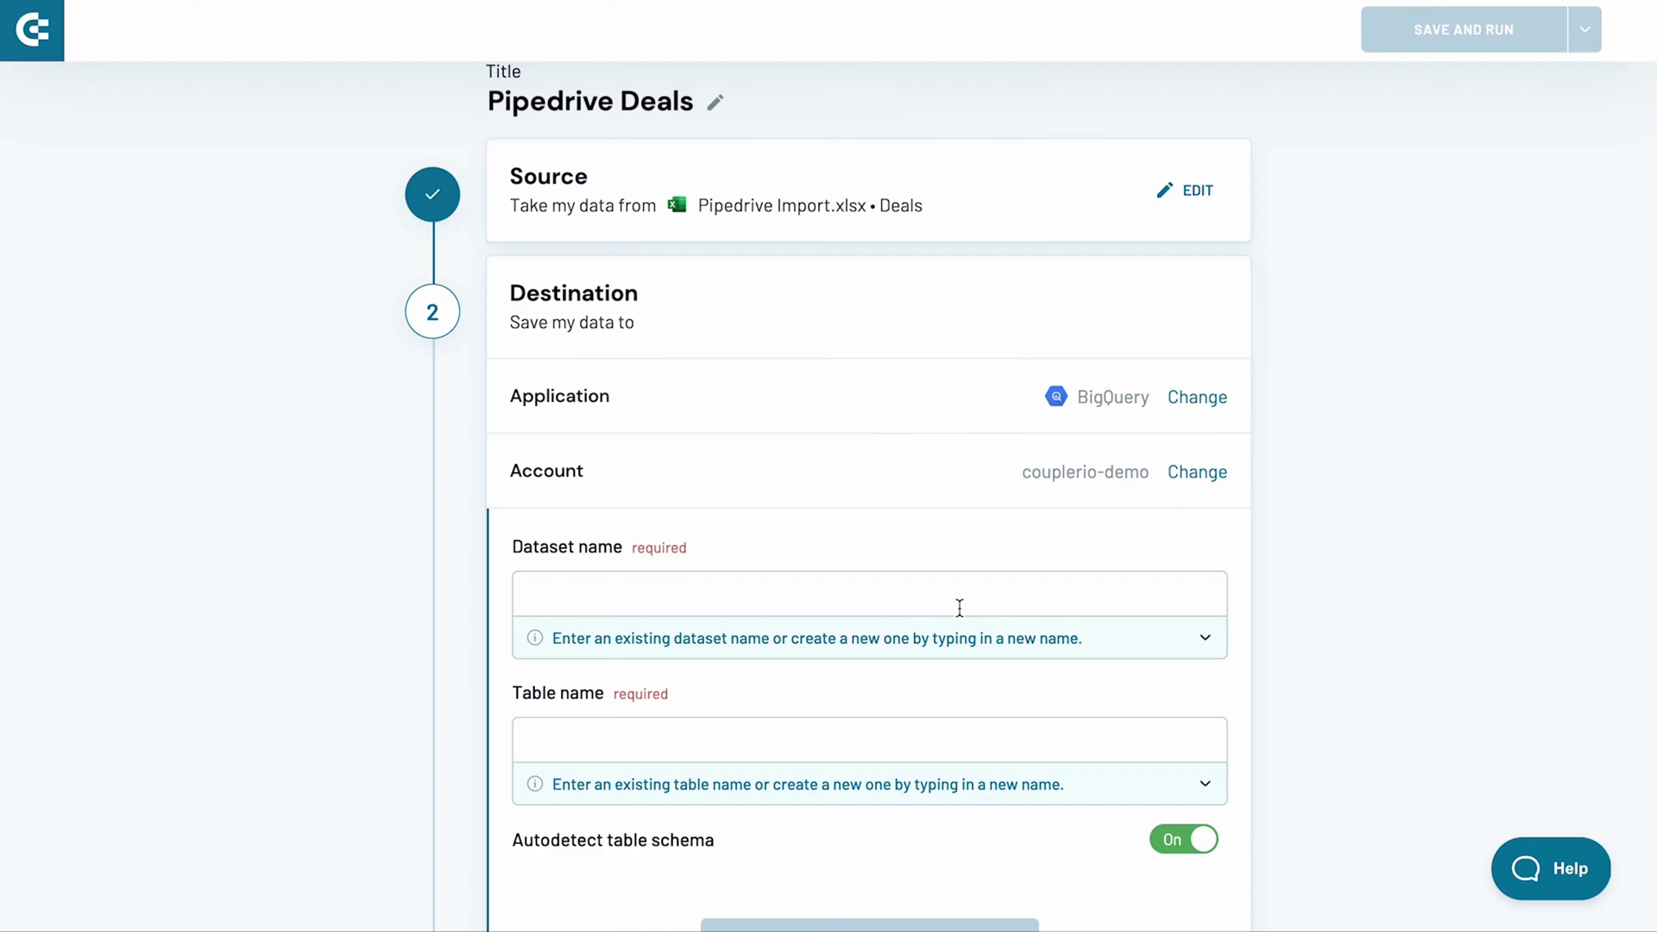
Enter dataset name Pipedrive and table name Deals
click(960, 607)
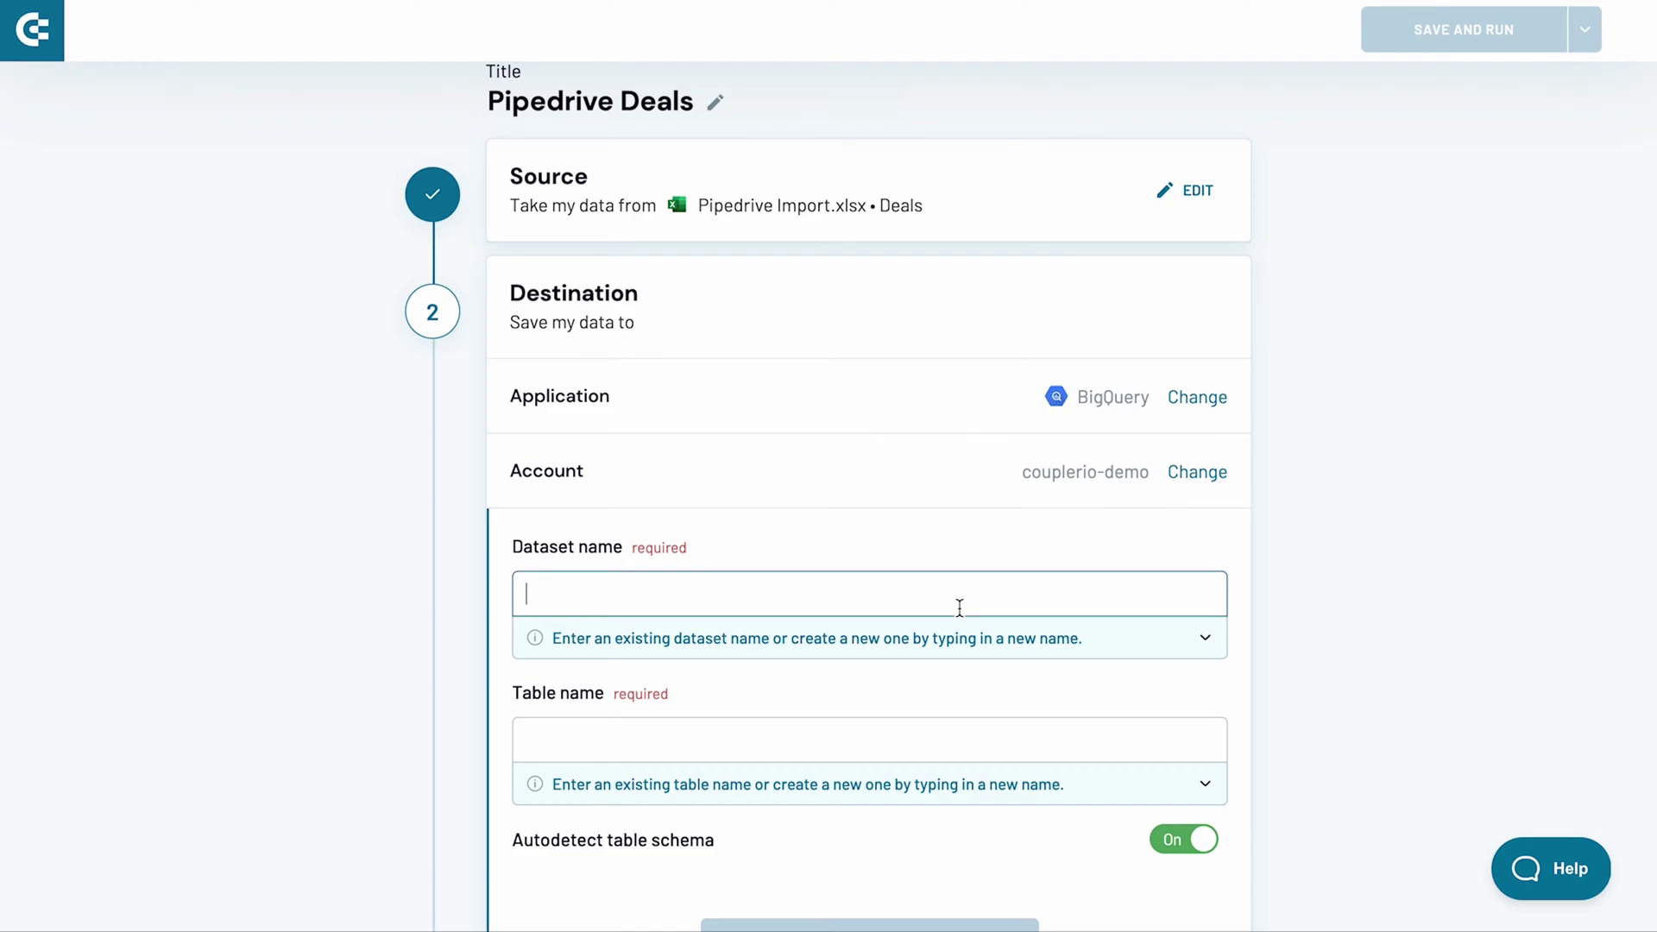
text(Pipedrive)
key(Tab)
text(Deals)
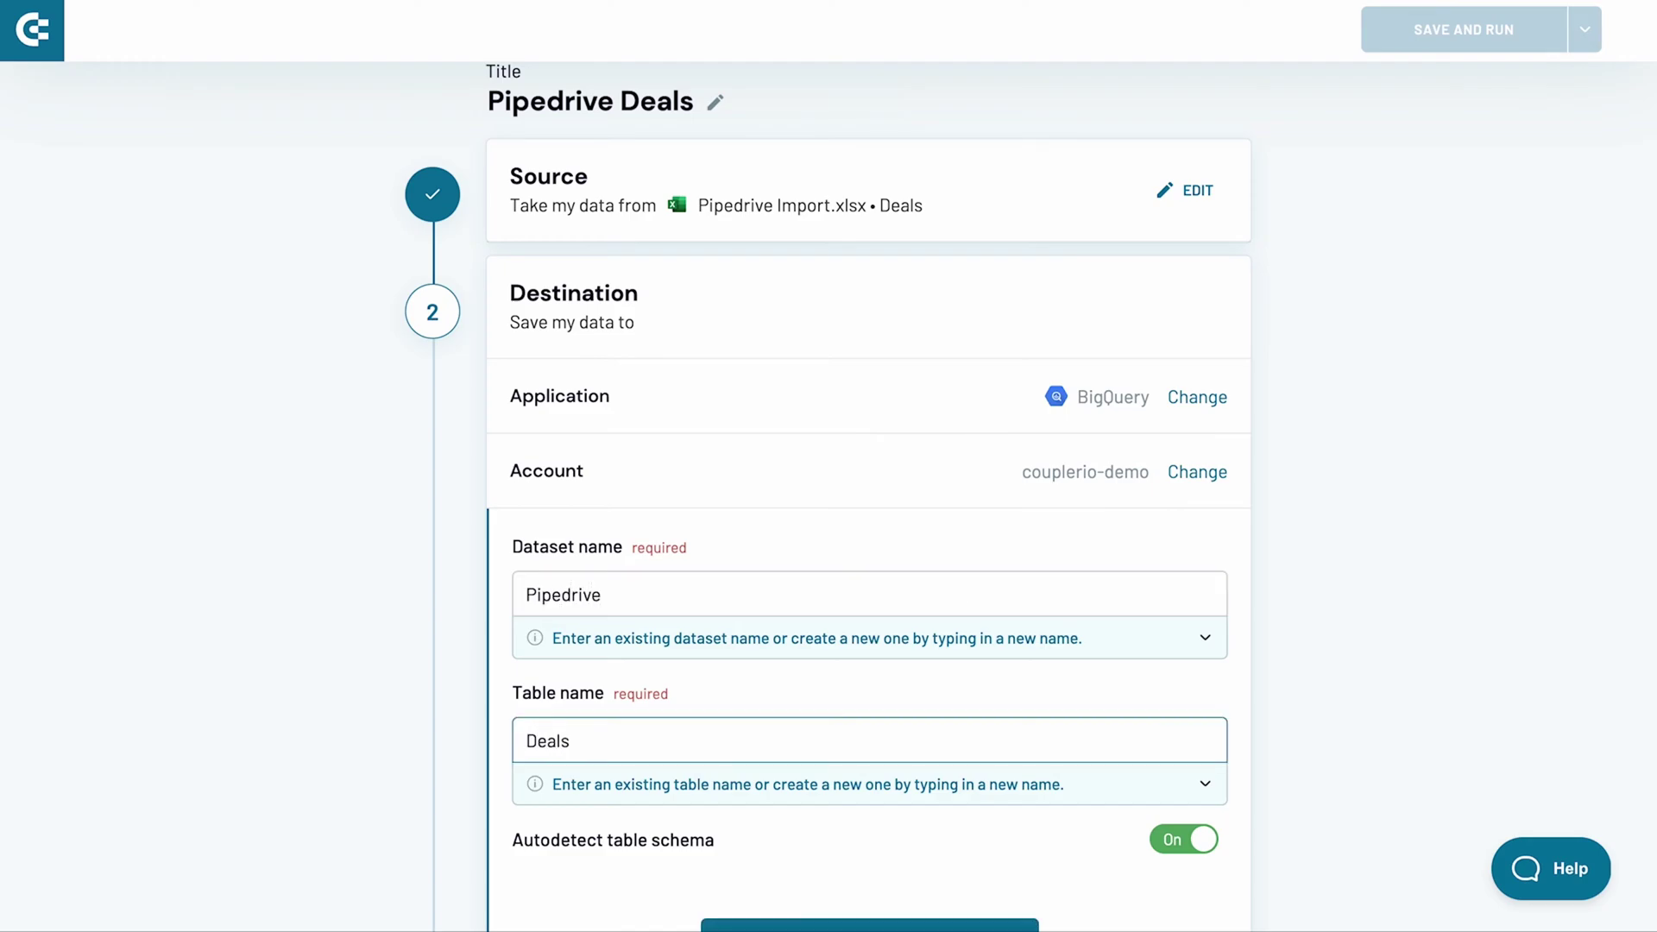
scroll(958, 602, down, 3)
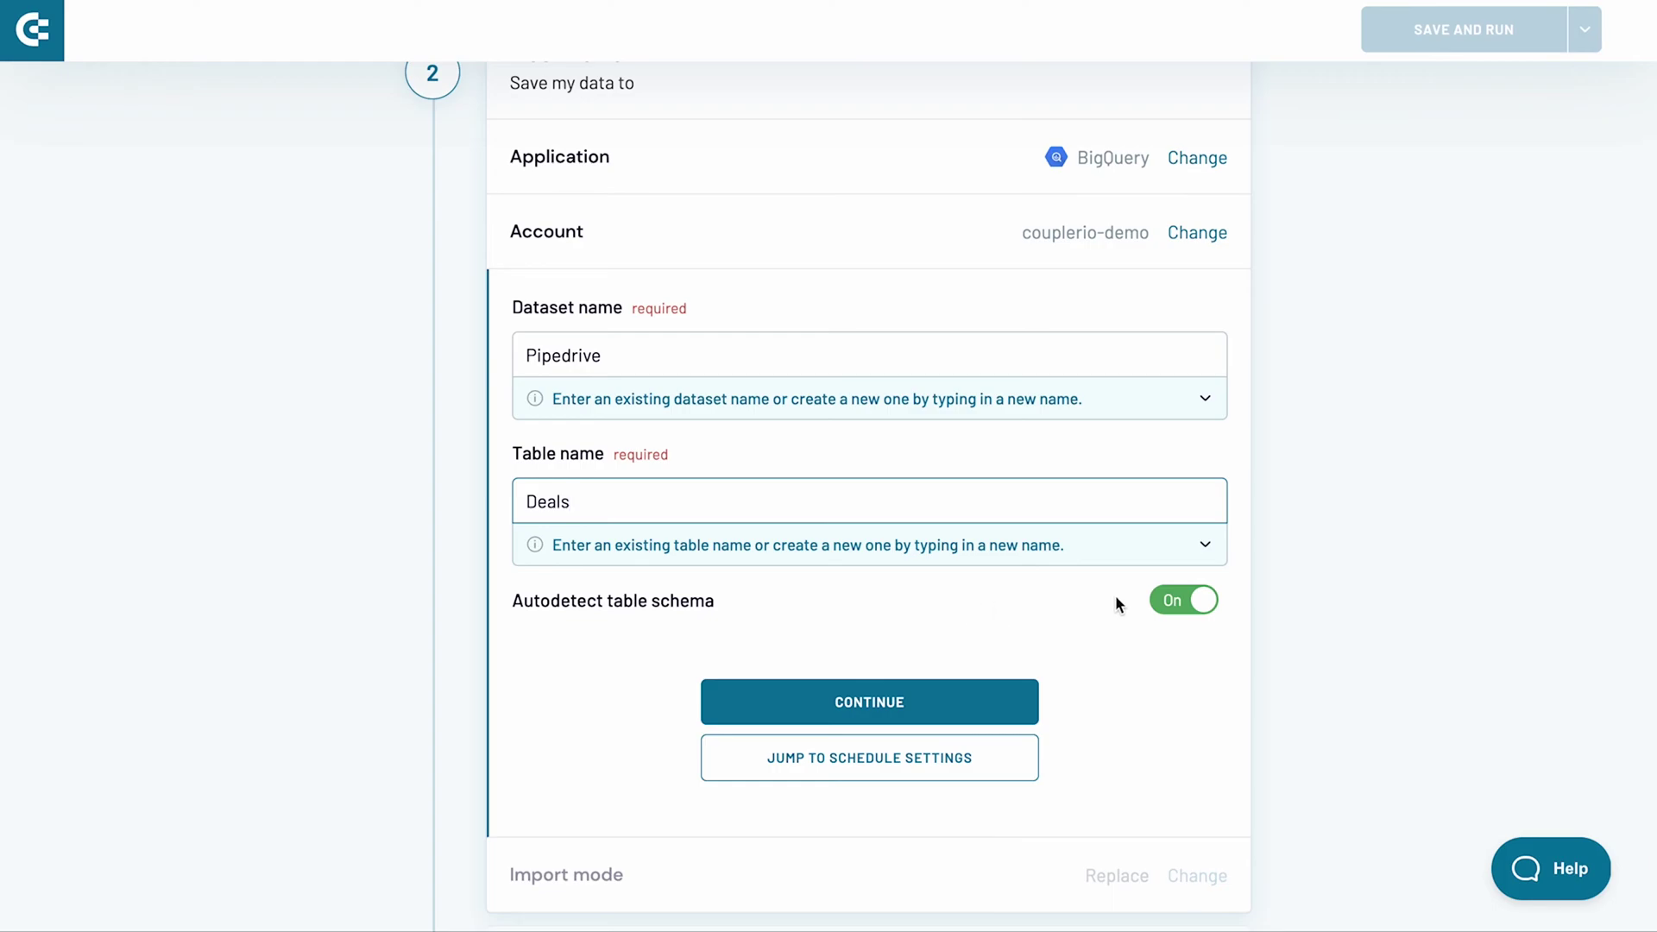
Keep automatic schema detection on and save the destination settings
click(1173, 601)
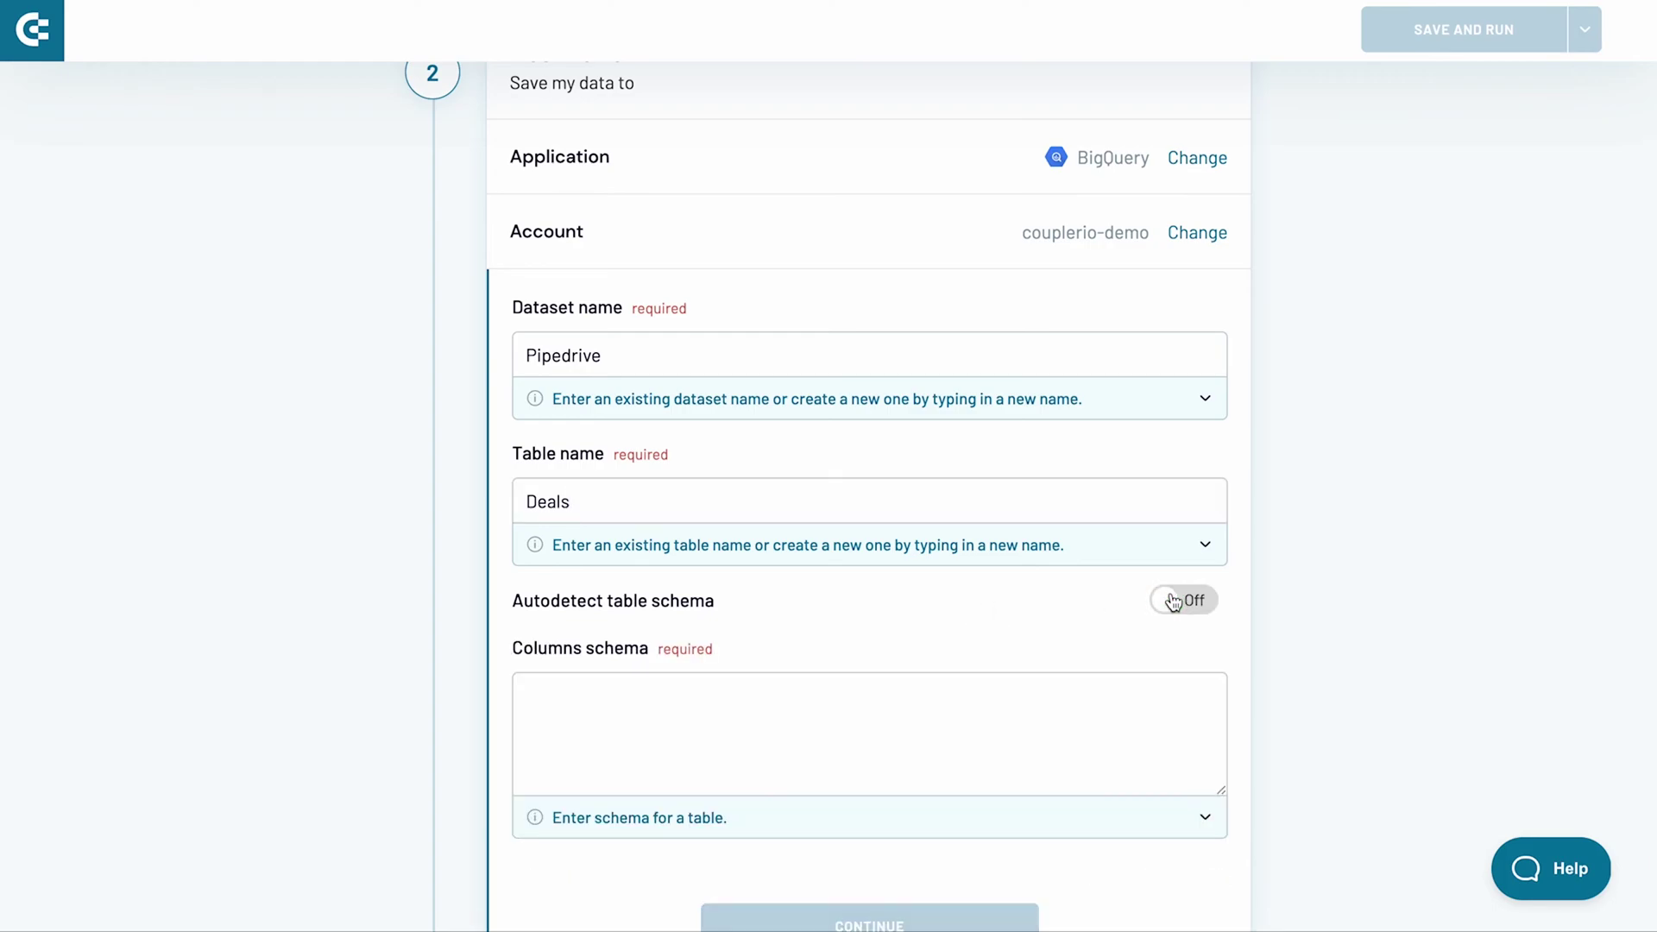
click(1174, 601)
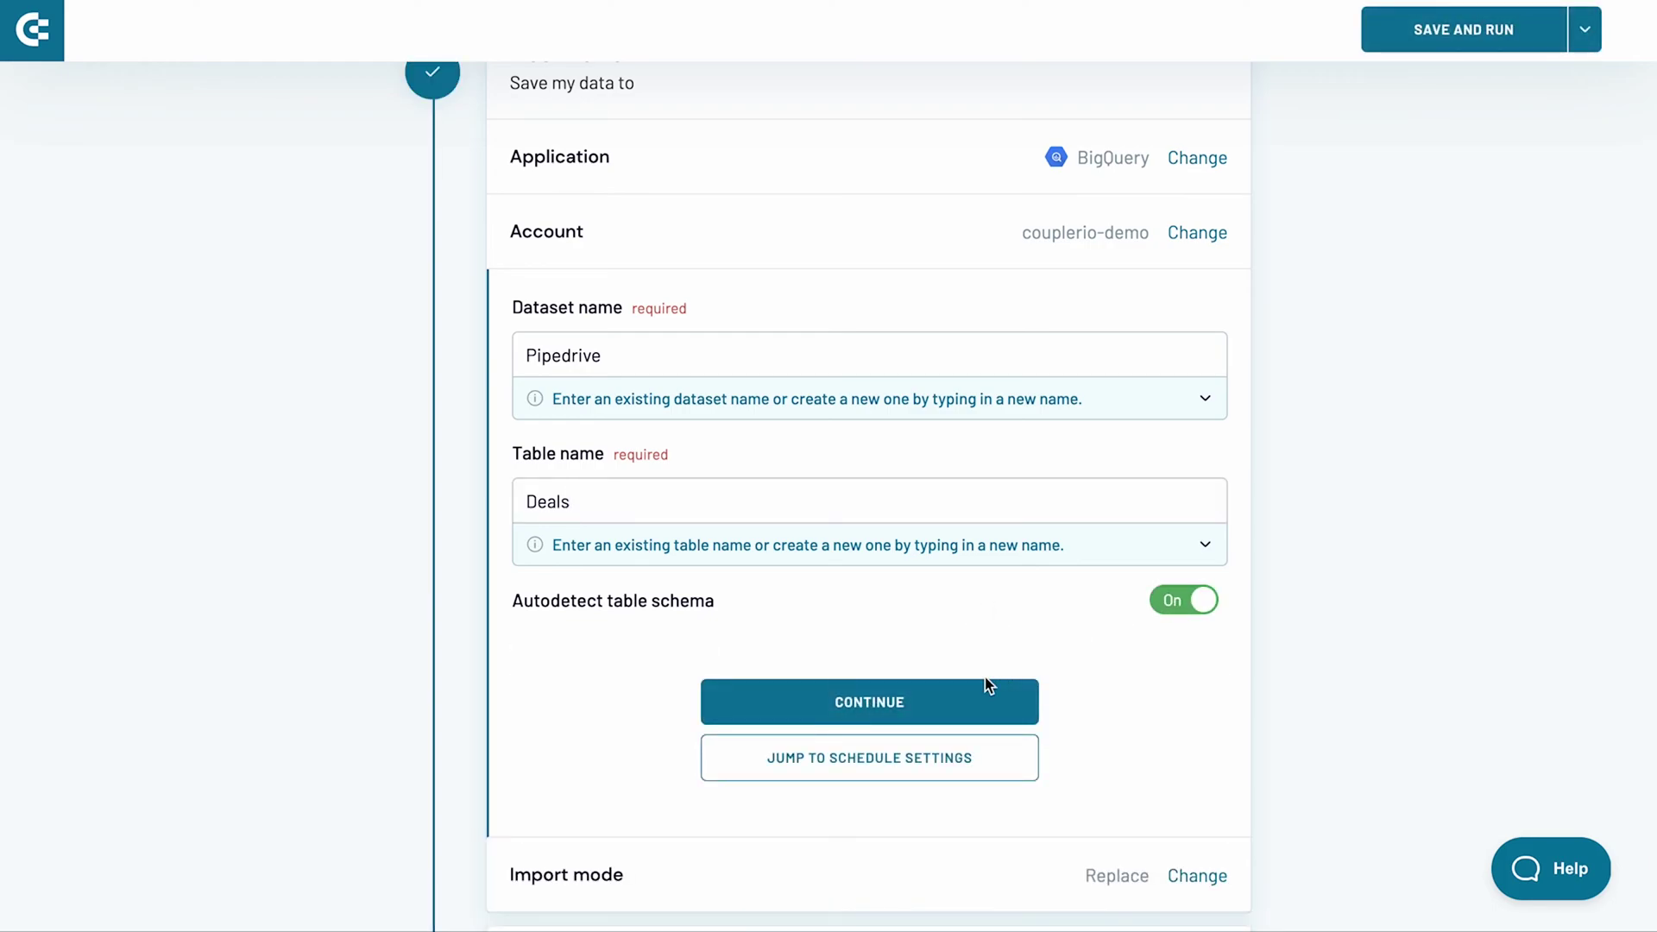
click(965, 698)
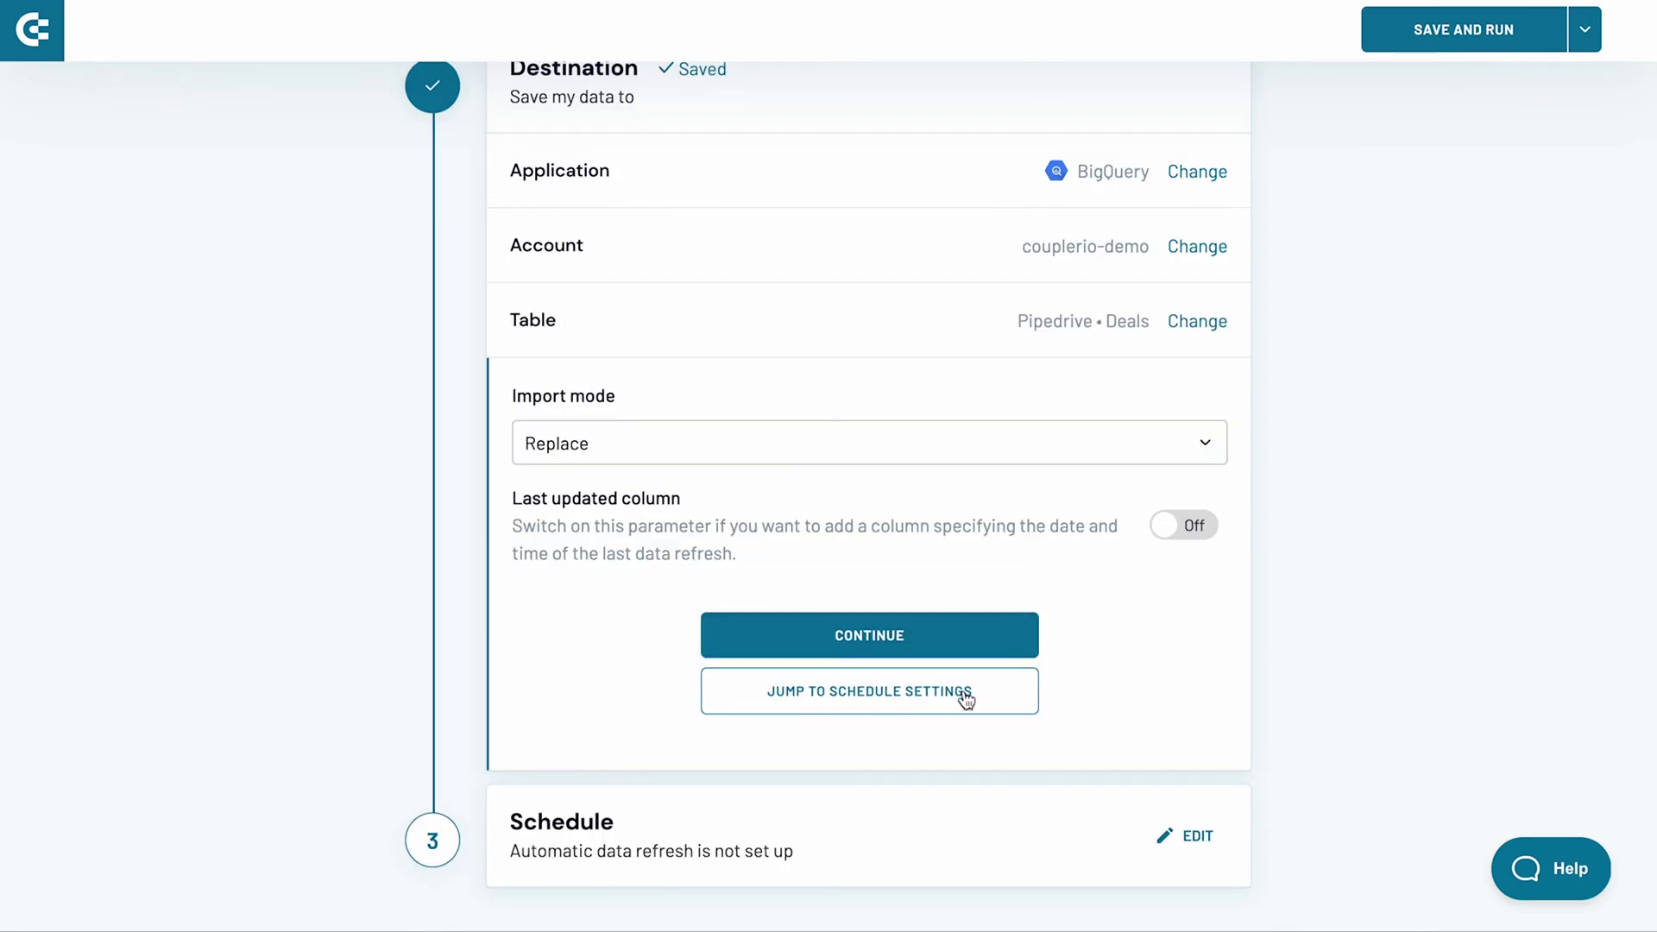
Turn on automatic refresh every day, Monday–Friday, at 10:00
click(973, 637)
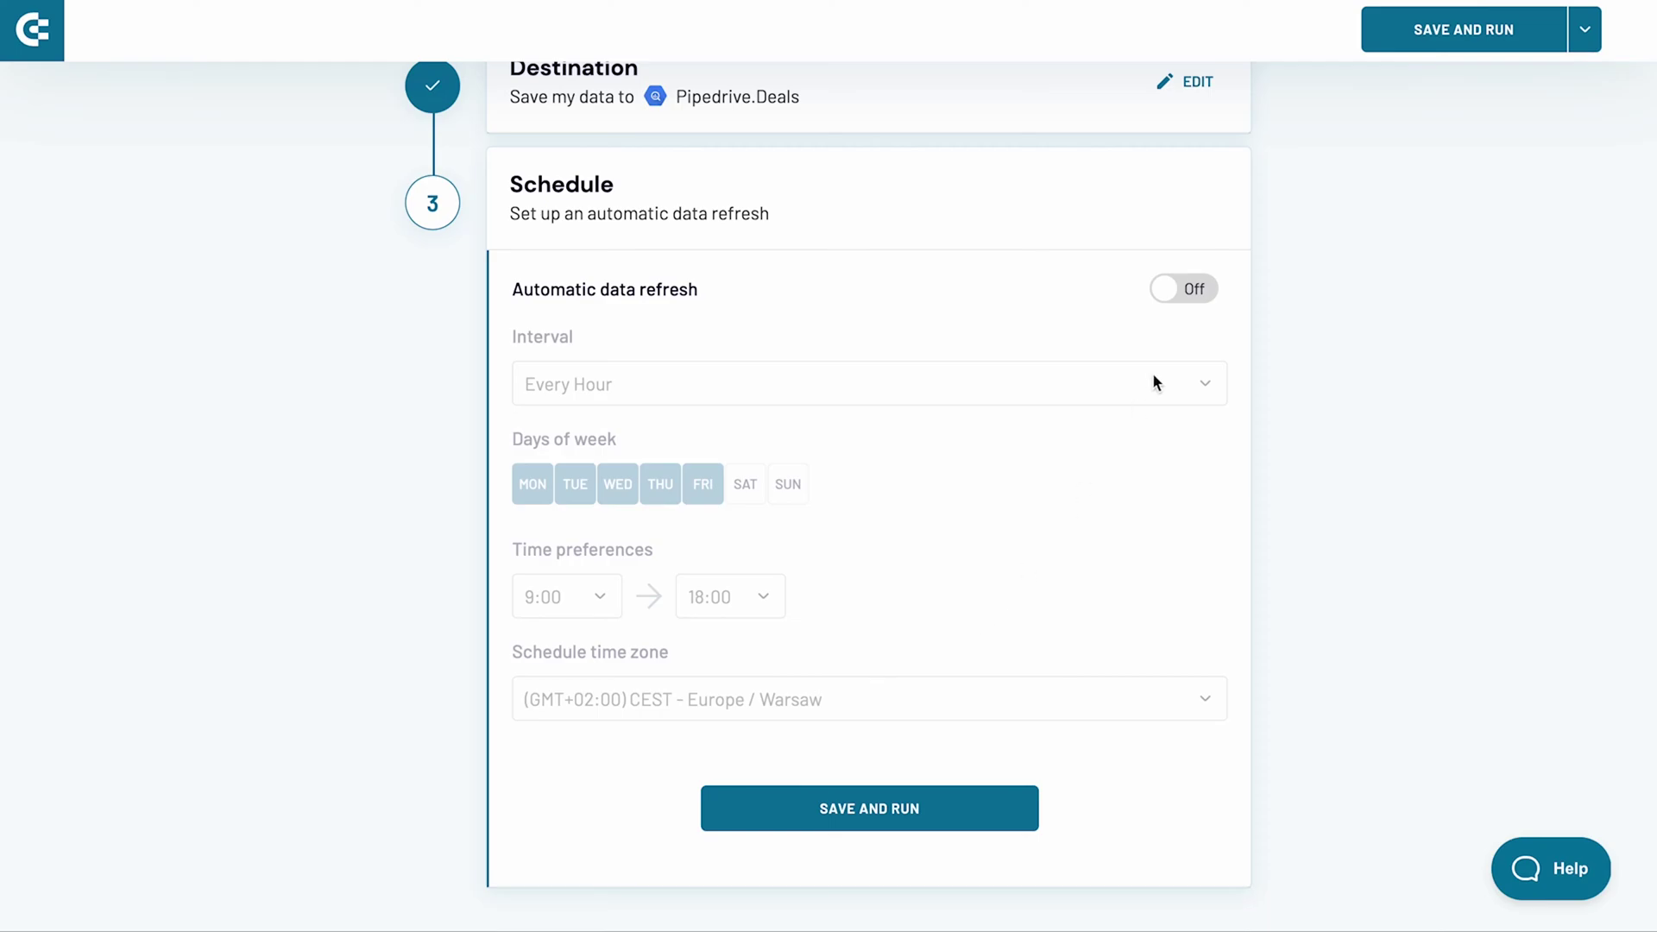
click(1201, 291)
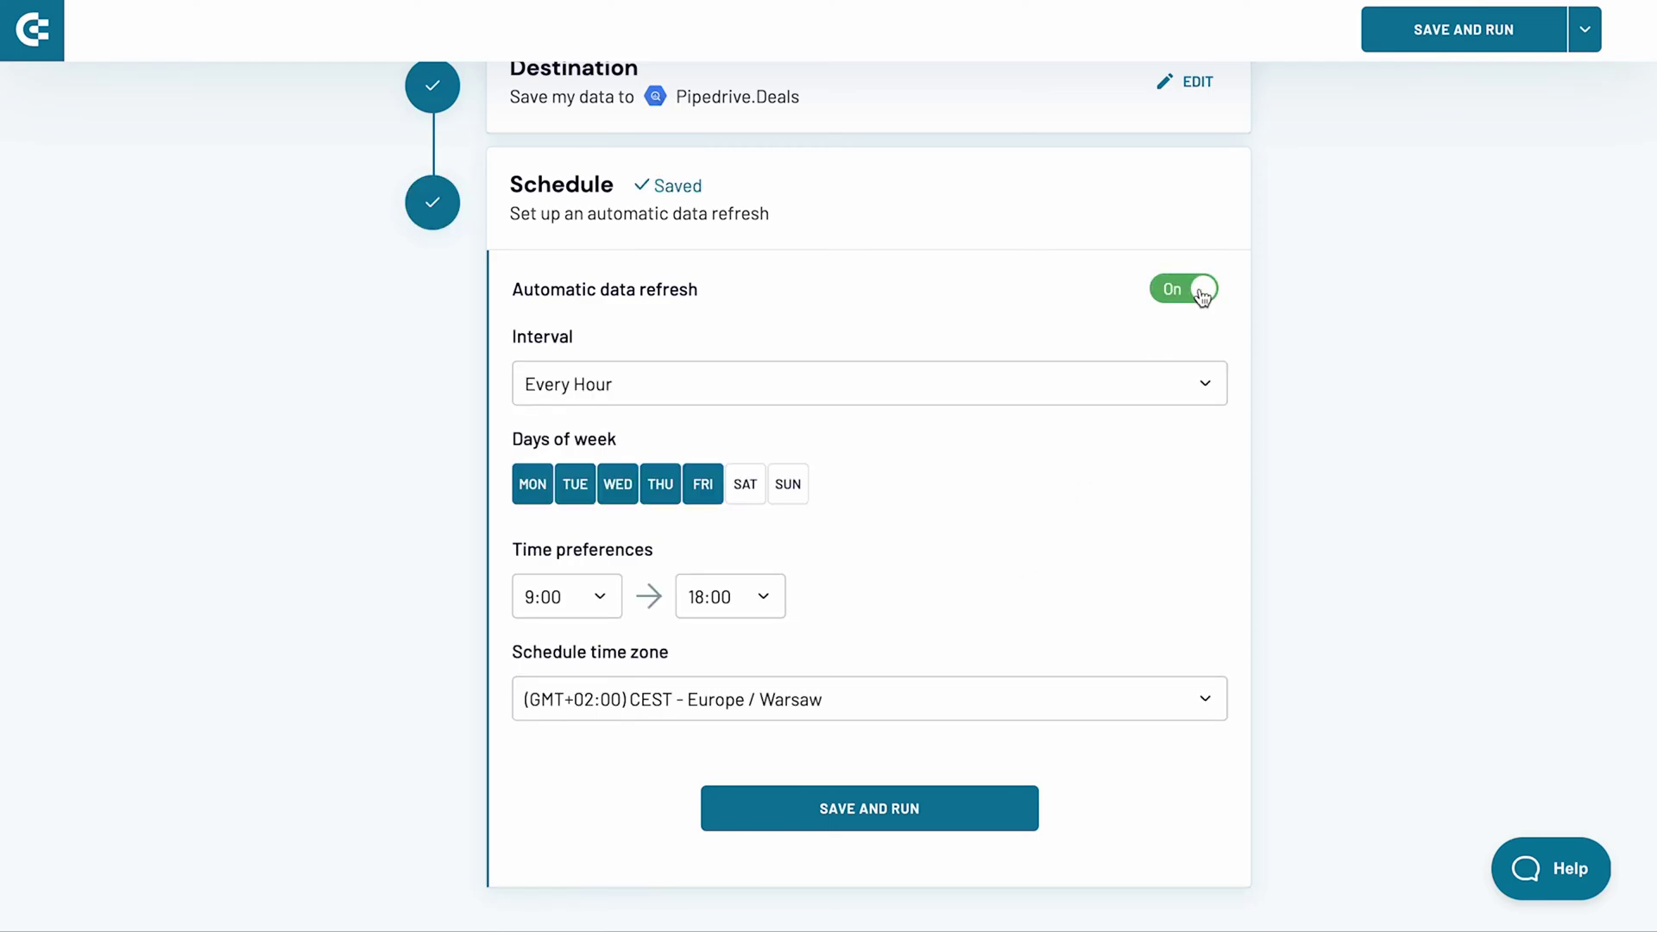
click(1006, 391)
click(954, 557)
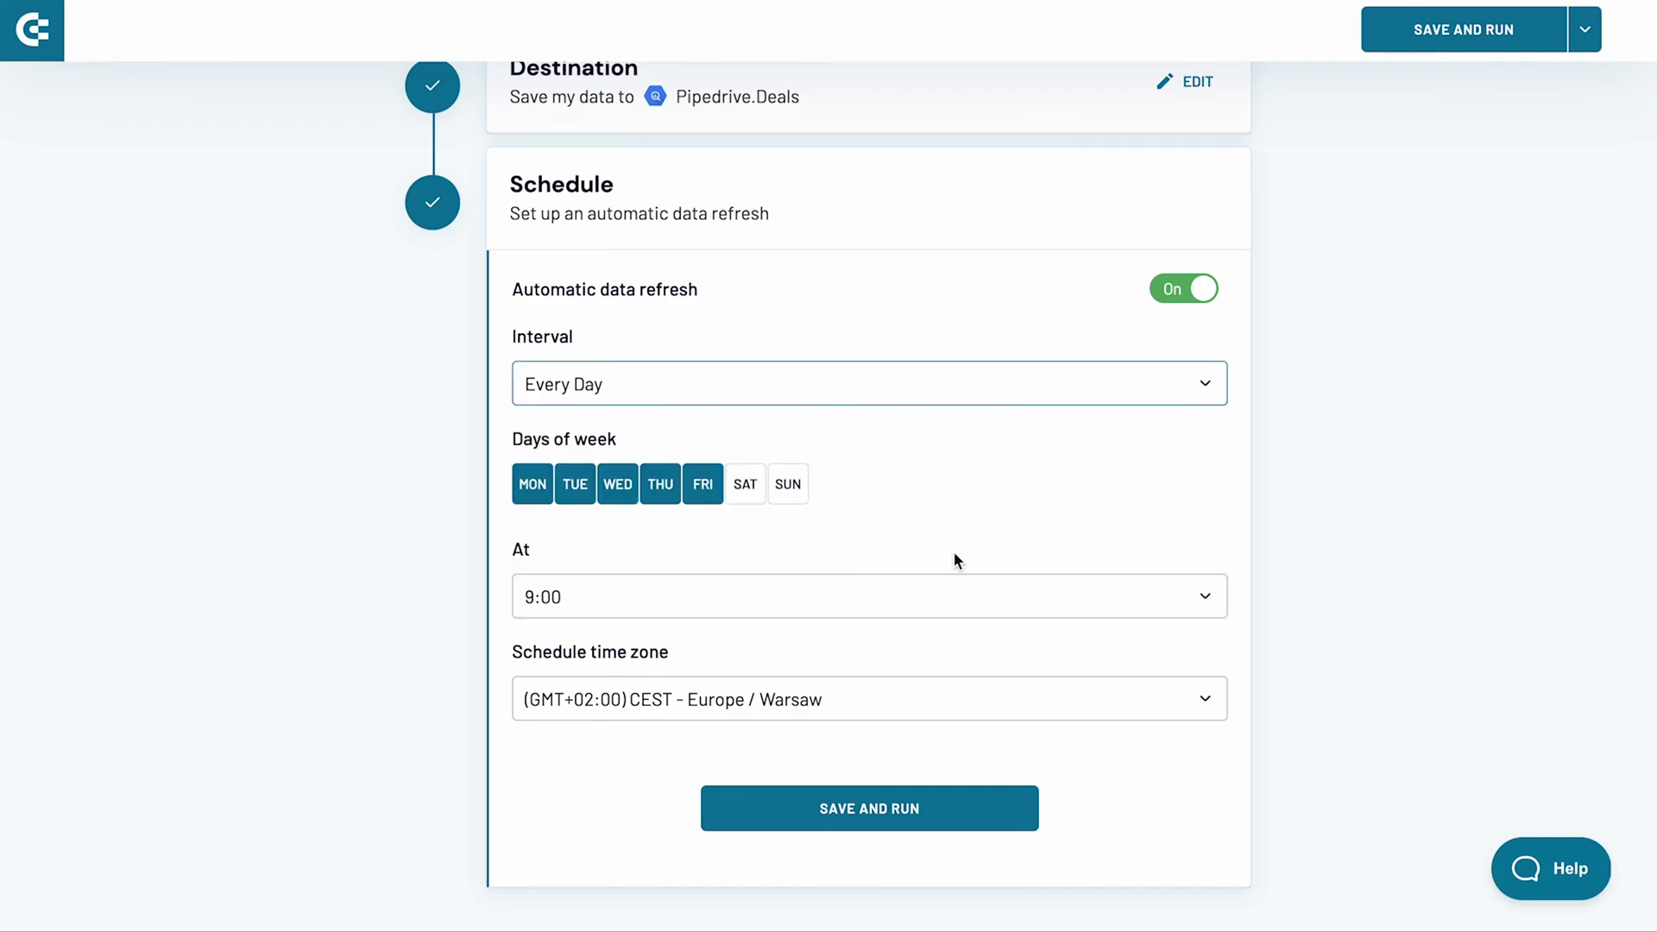
click(907, 597)
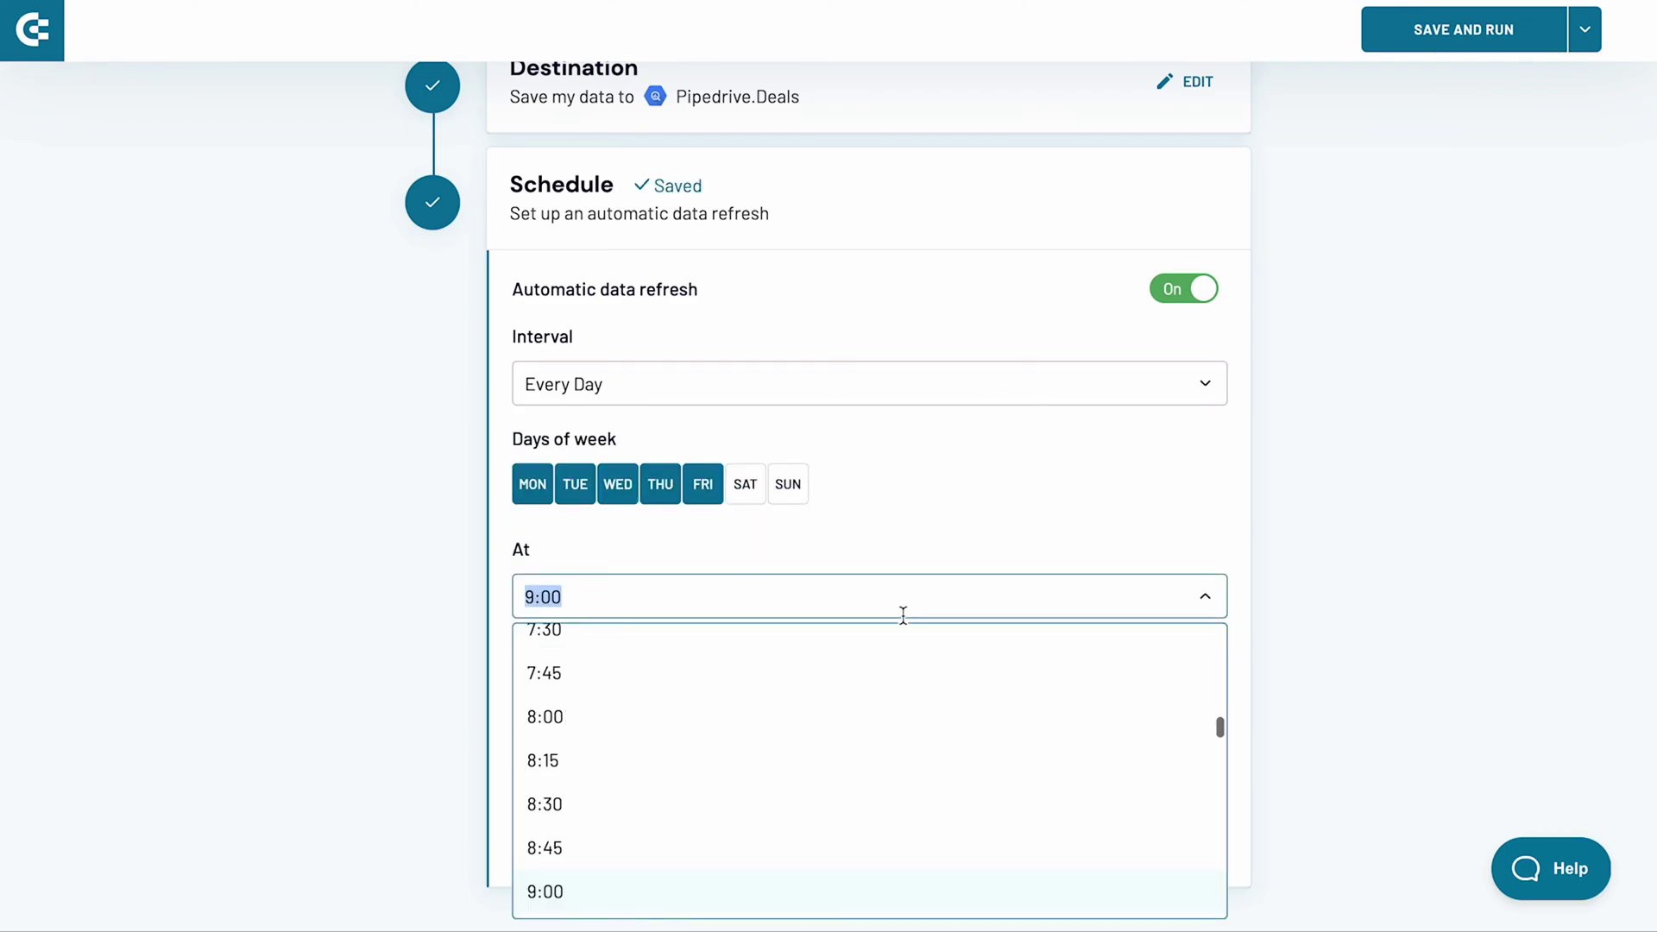
scroll(867, 732, down, 1)
scroll(868, 731, down, 1)
click(728, 867)
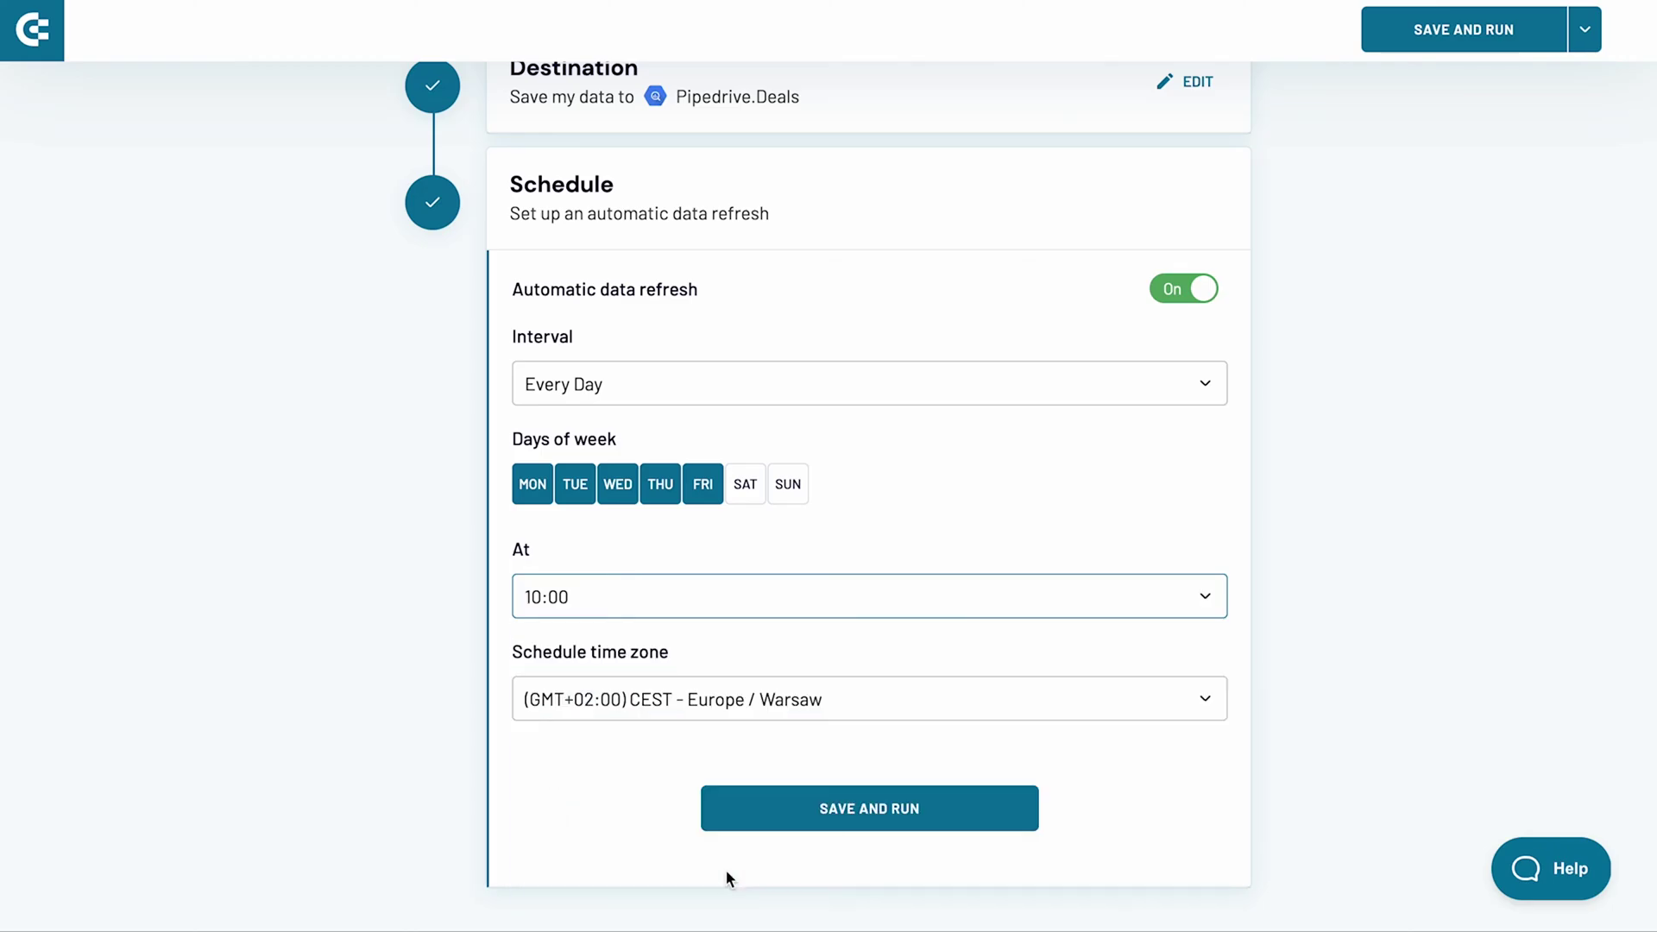
Save and run the importer, loading 273 rows, then view the Deals table in BigQuery
click(826, 807)
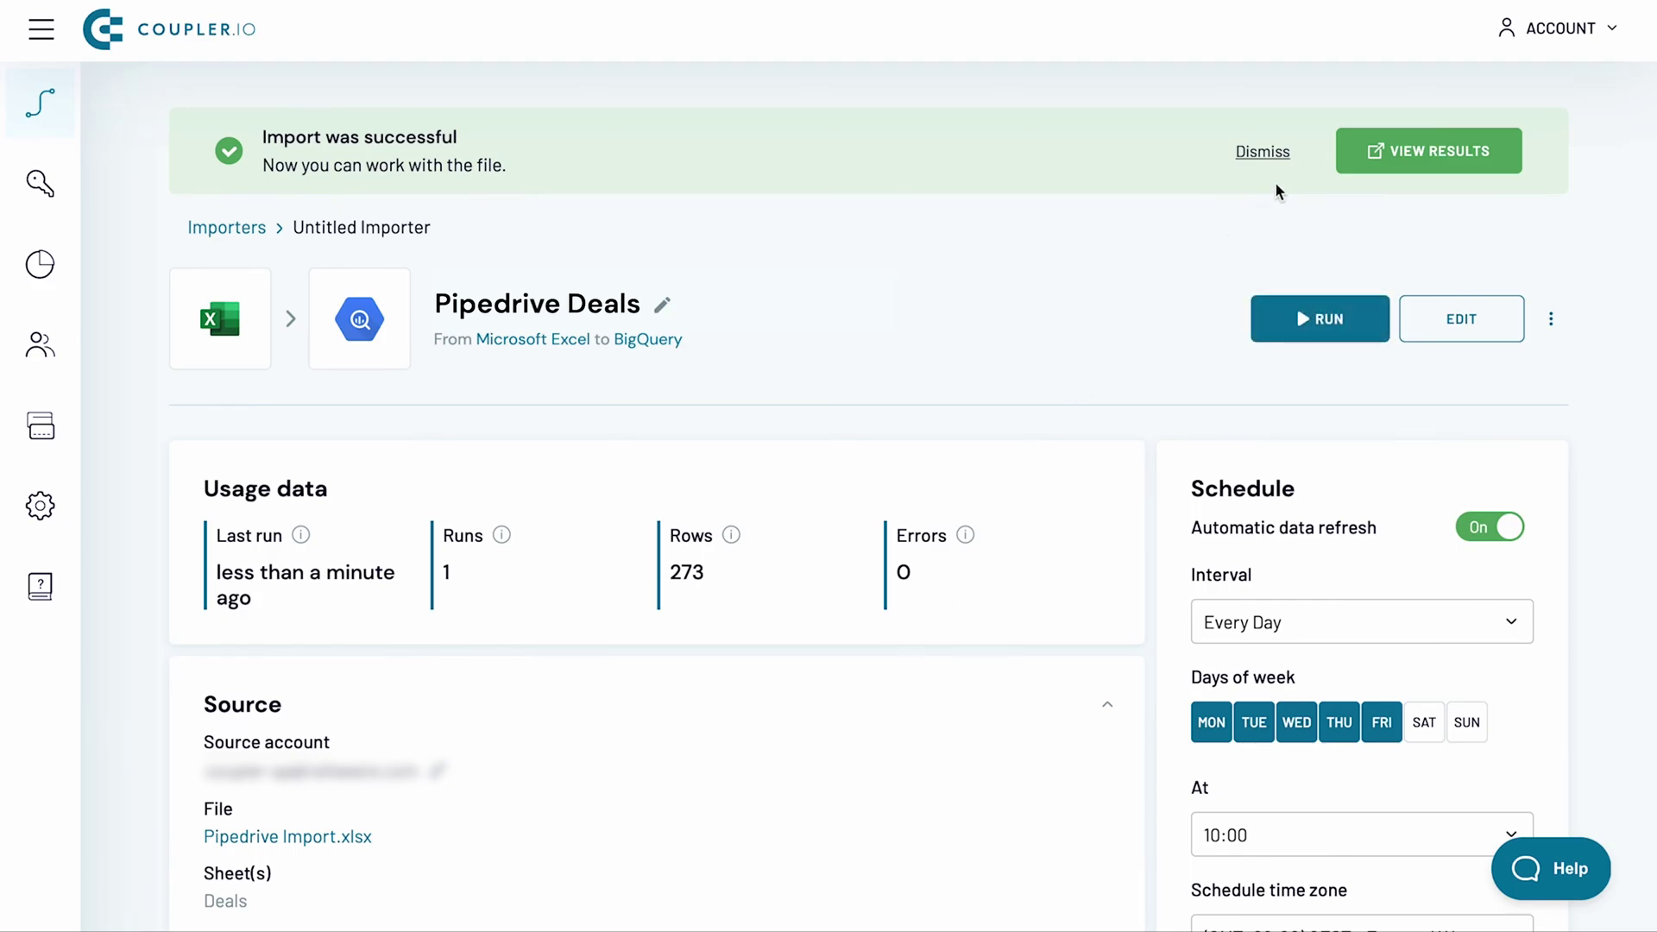
click(1365, 152)
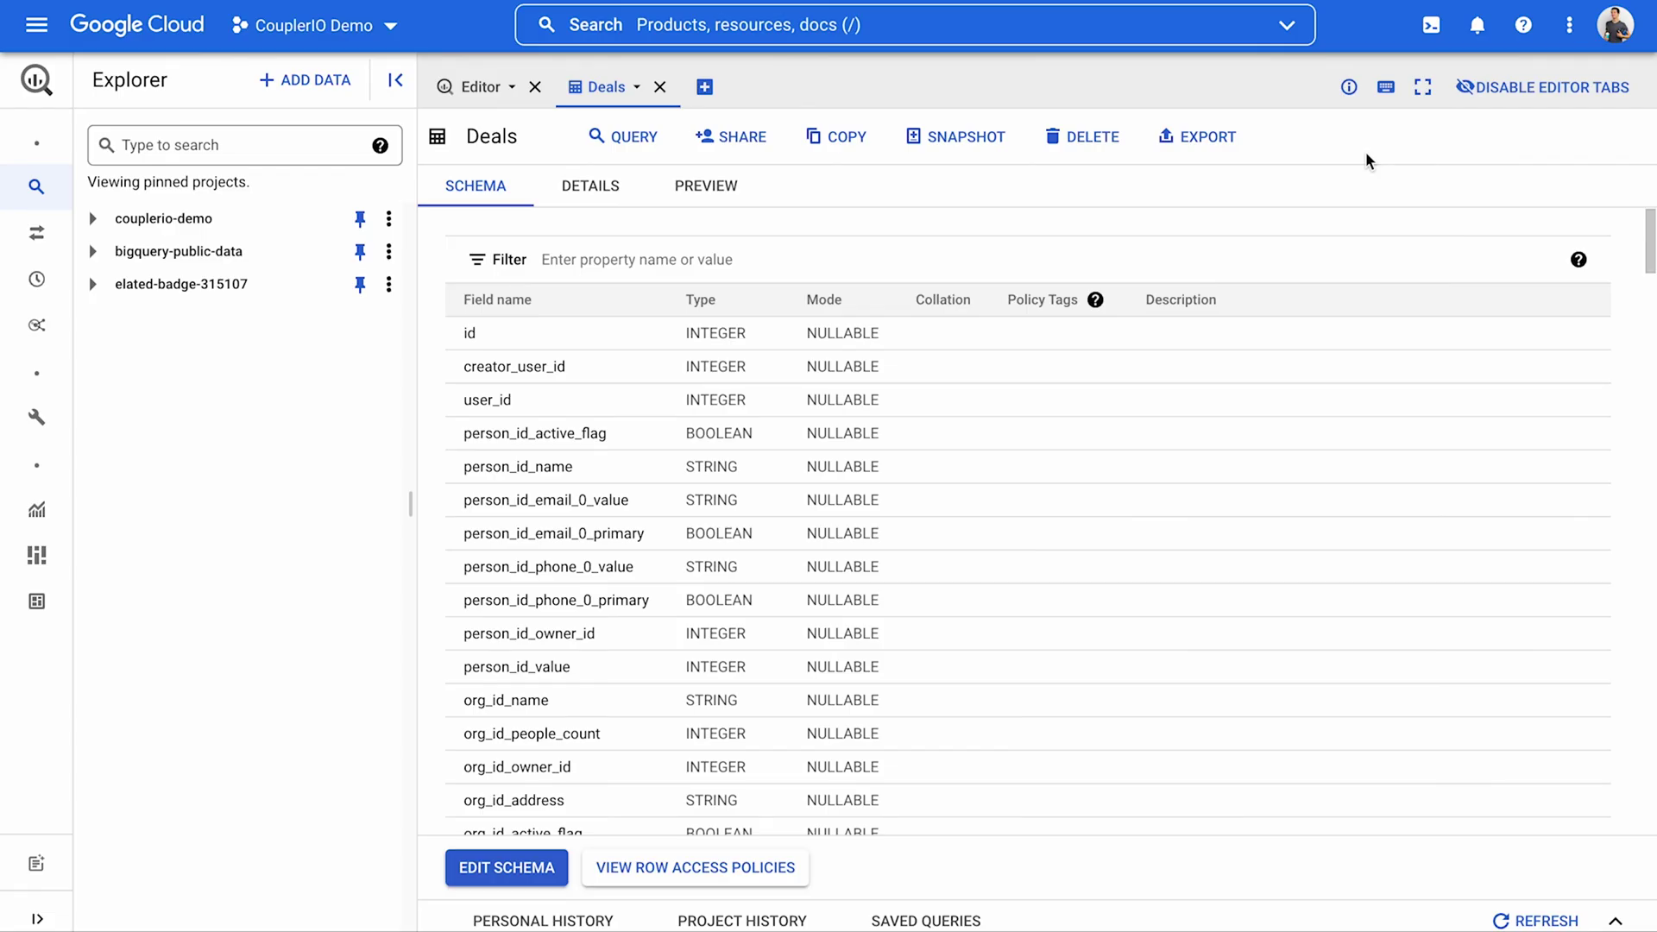
Preview the 272 imported rows of the BigQuery Deals table, then bring up Coupler.io's Ask support form
click(734, 186)
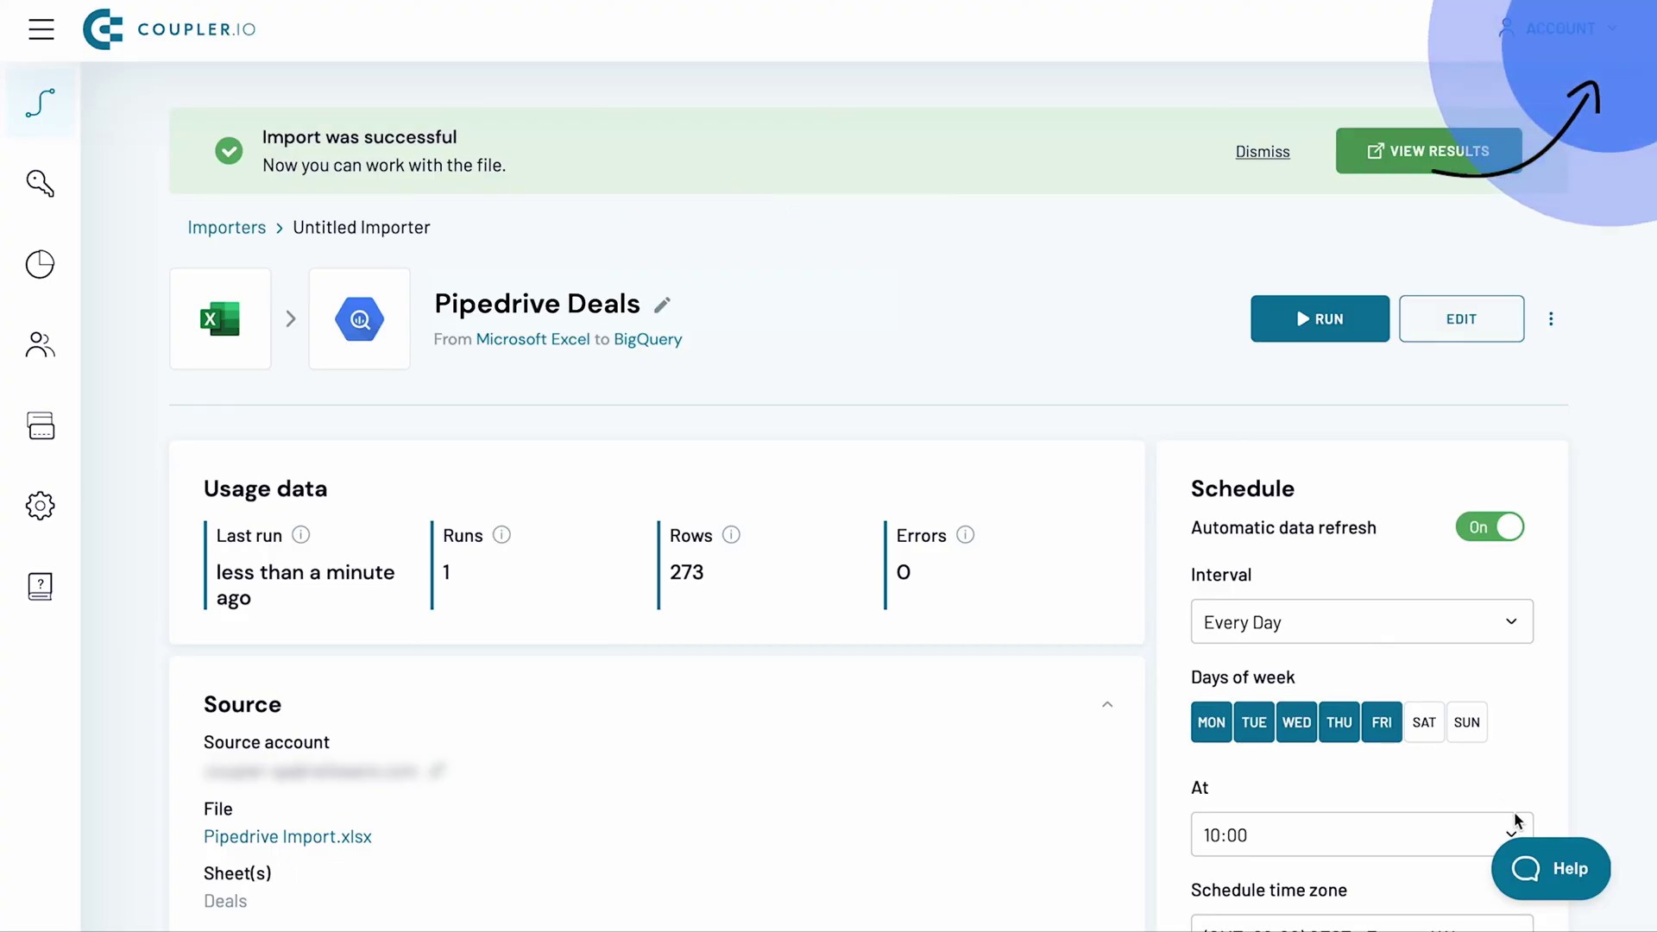
click(1556, 880)
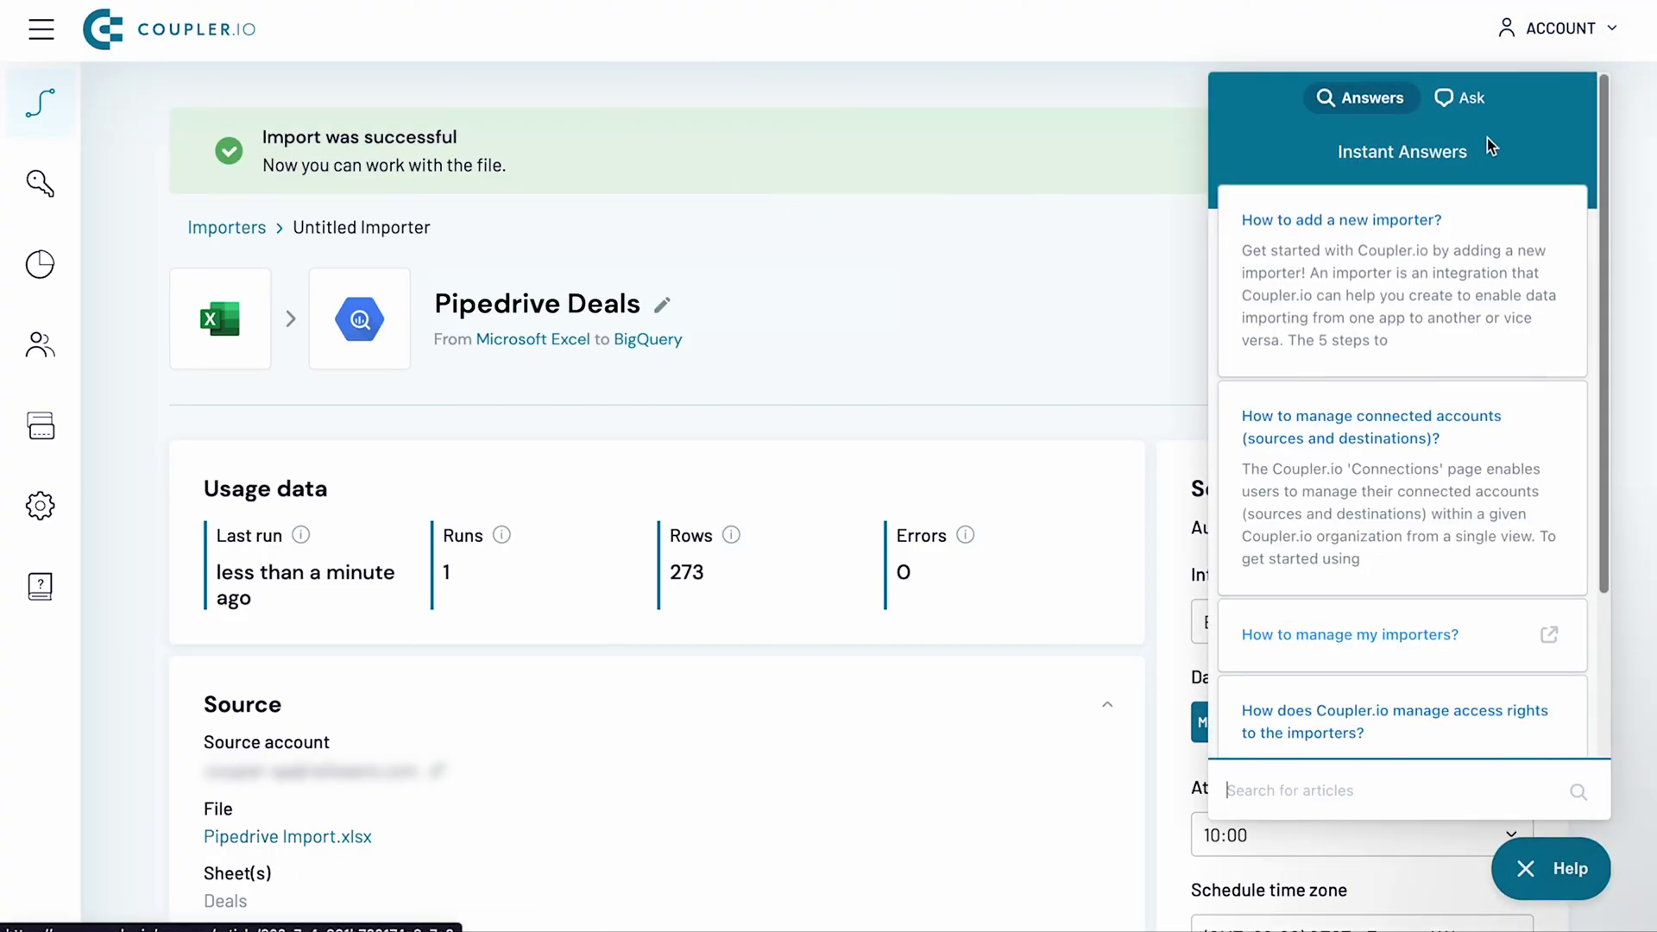
click(1470, 102)
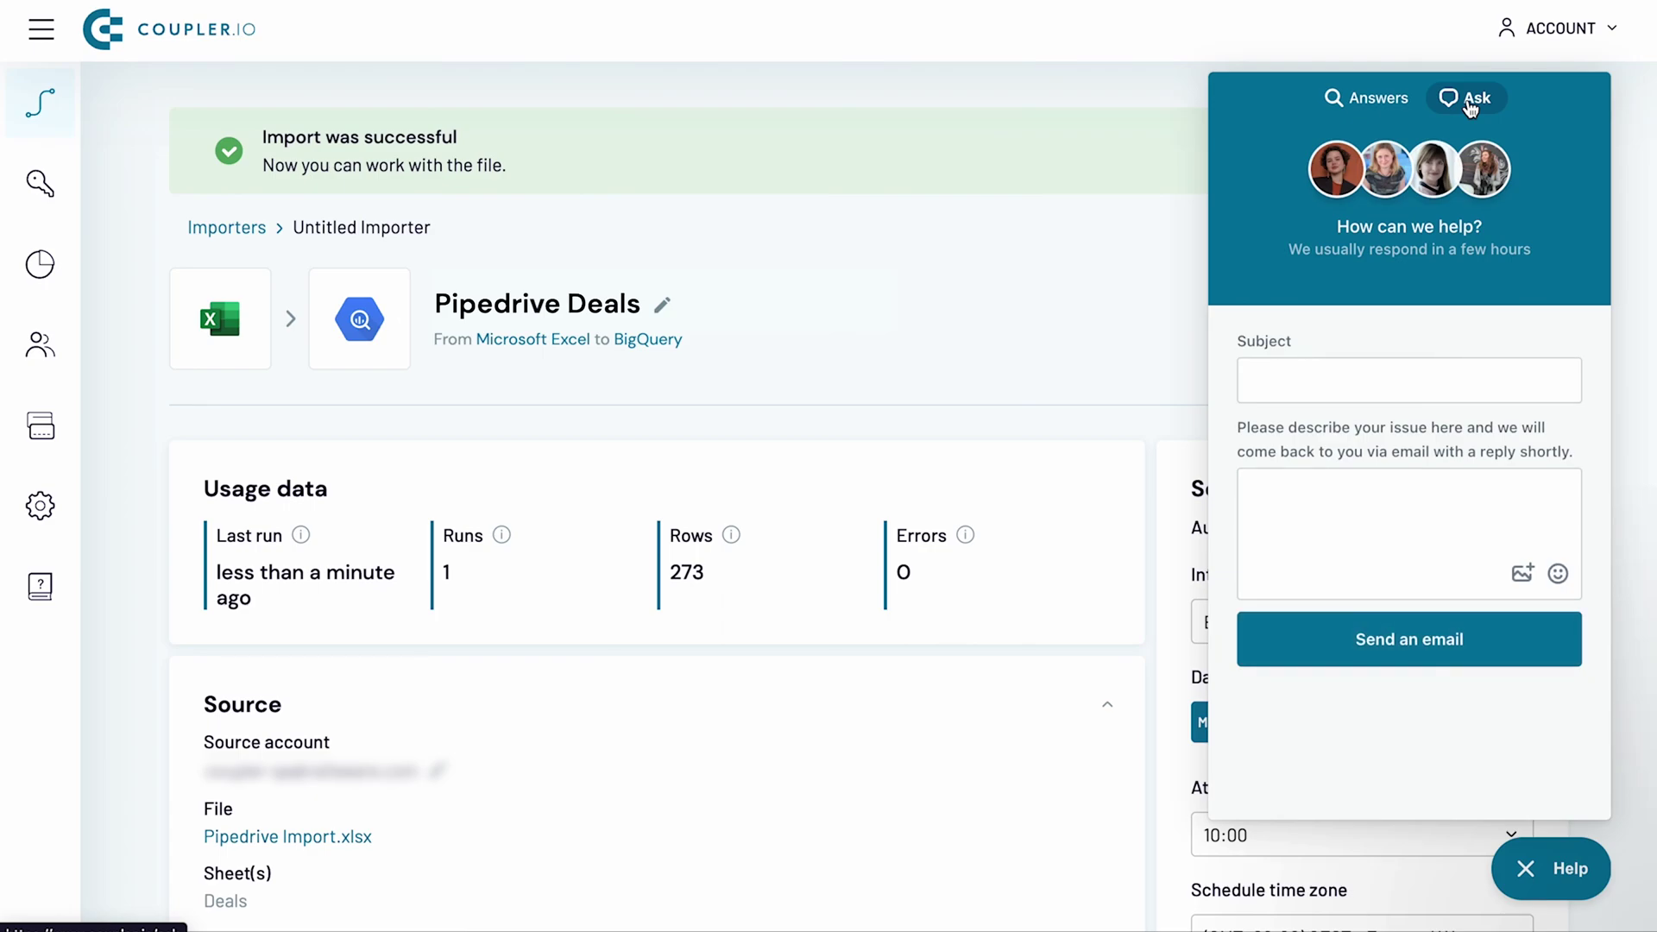